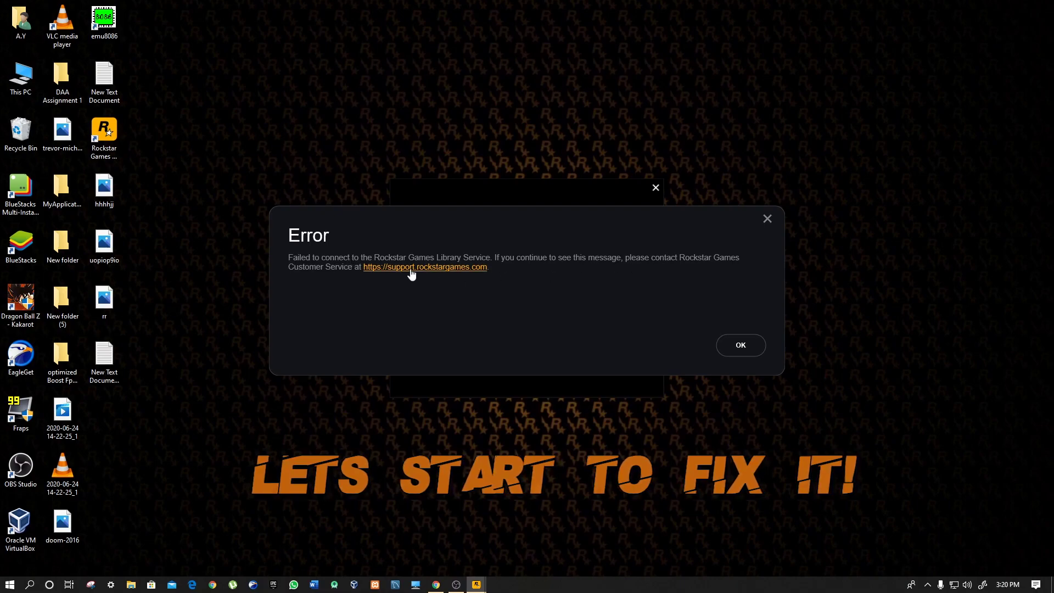
Dismiss the Rockstar Games Library Service connection error and refresh the desktop
{"action": "left_click", "coordinate": [742, 345]}
{"action": "right_click", "coordinate": [511, 236]}
{"action": "left_click", "coordinate": [545, 278]}
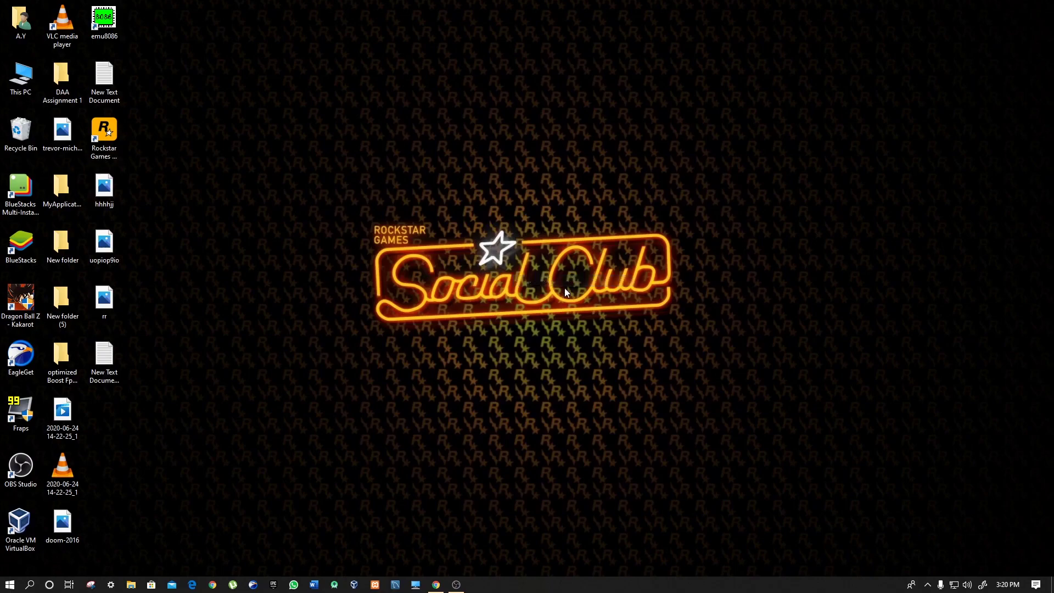
Find the Add or remove programs settings through Windows search and open Programs and Features from there
{"action": "left_click", "coordinate": [36, 586]}
{"action": "type", "text": "a"}
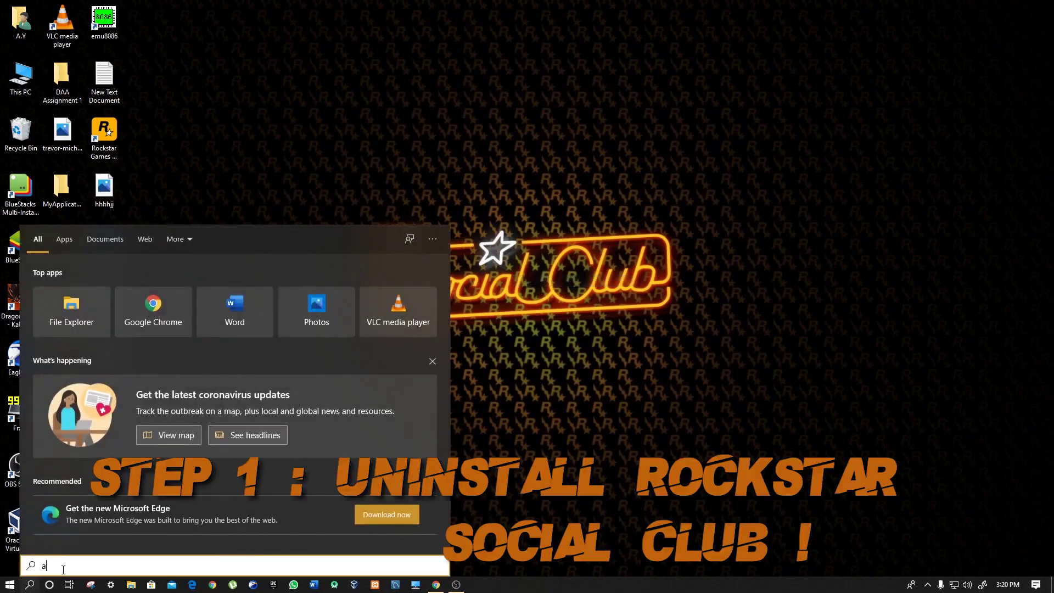
{"action": "type", "text": "dd"}
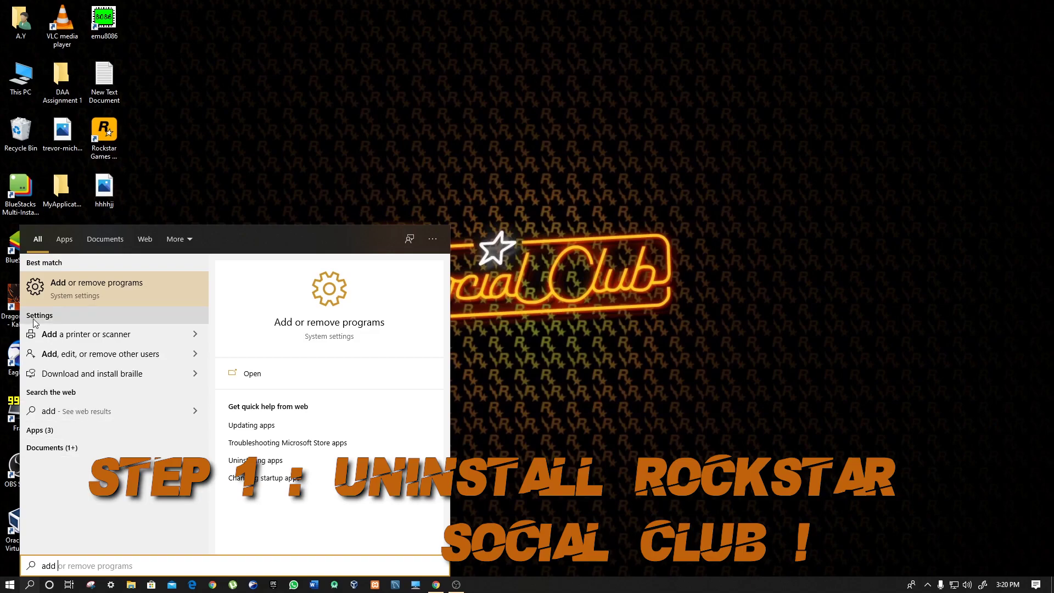
{"action": "left_click", "coordinate": [83, 294]}
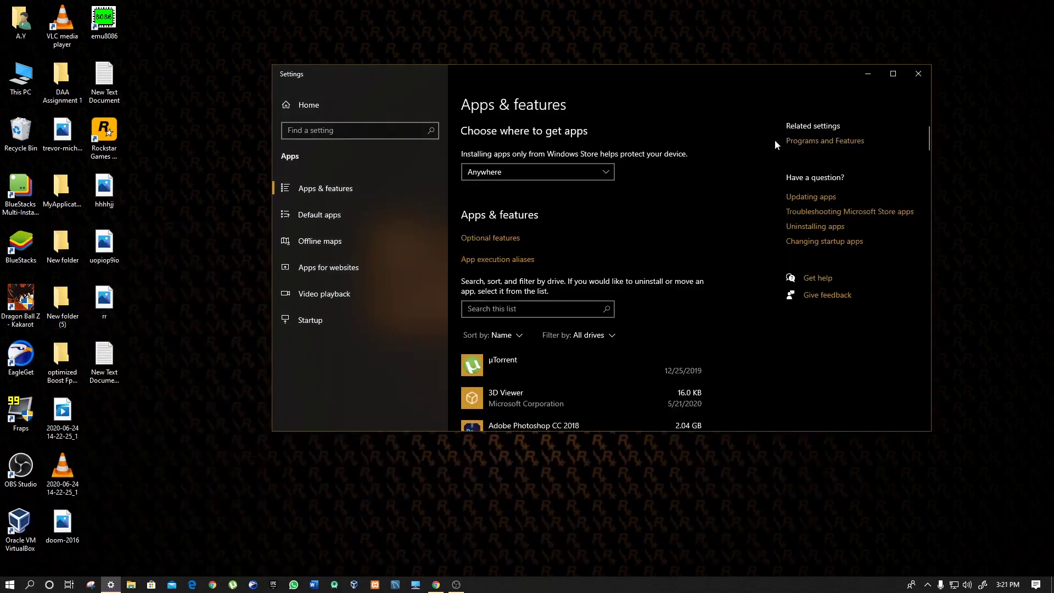
{"action": "left_click", "coordinate": [852, 141]}
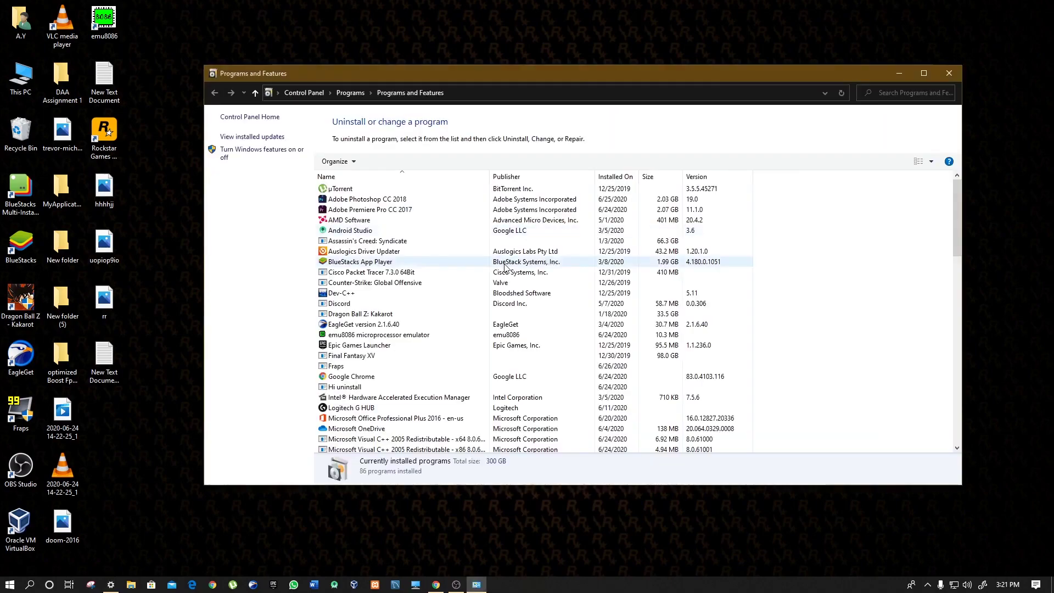
Uninstall Rockstar Games Launcher from the installed programs list and confirm the removal
{"action": "scroll", "coordinate": [414, 327], "scroll_direction": "down", "scroll_amount": 5}
{"action": "scroll", "coordinate": [415, 326], "scroll_direction": "down", "scroll_amount": 13}
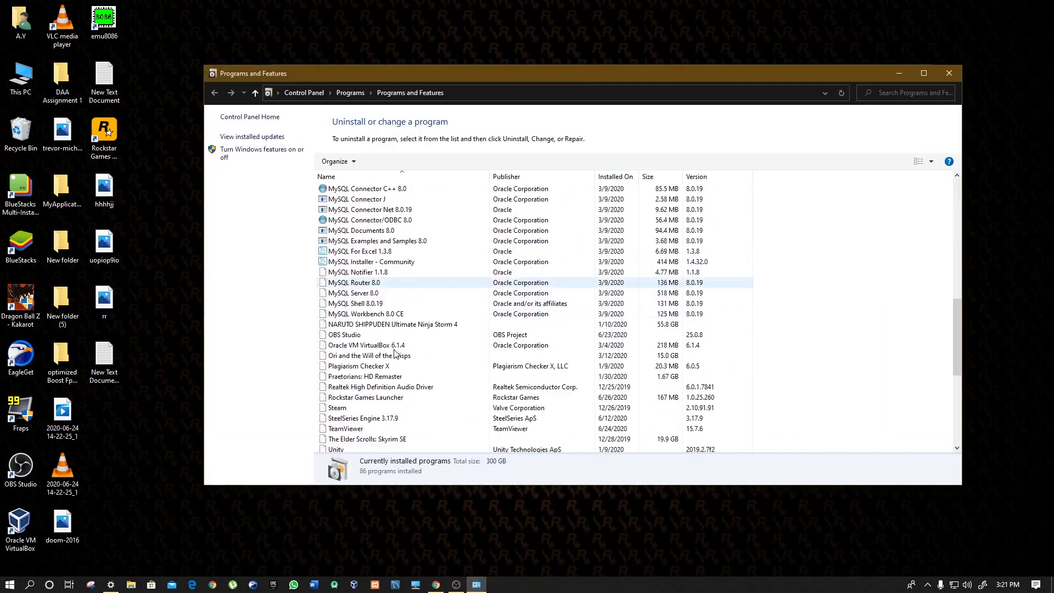
{"action": "left_click", "coordinate": [341, 305]}
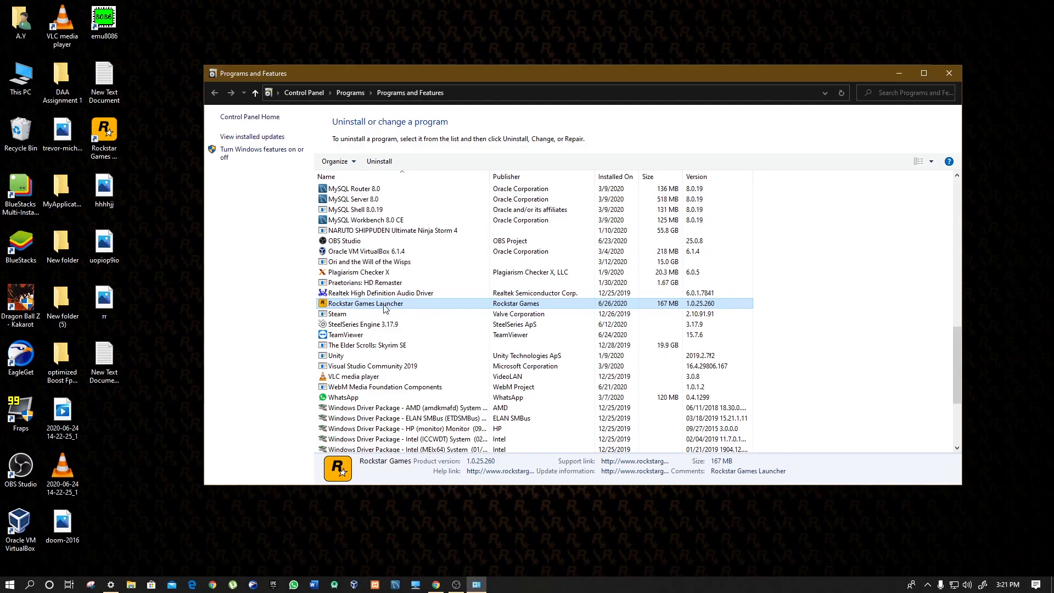
{"action": "left_click", "coordinate": [379, 161]}
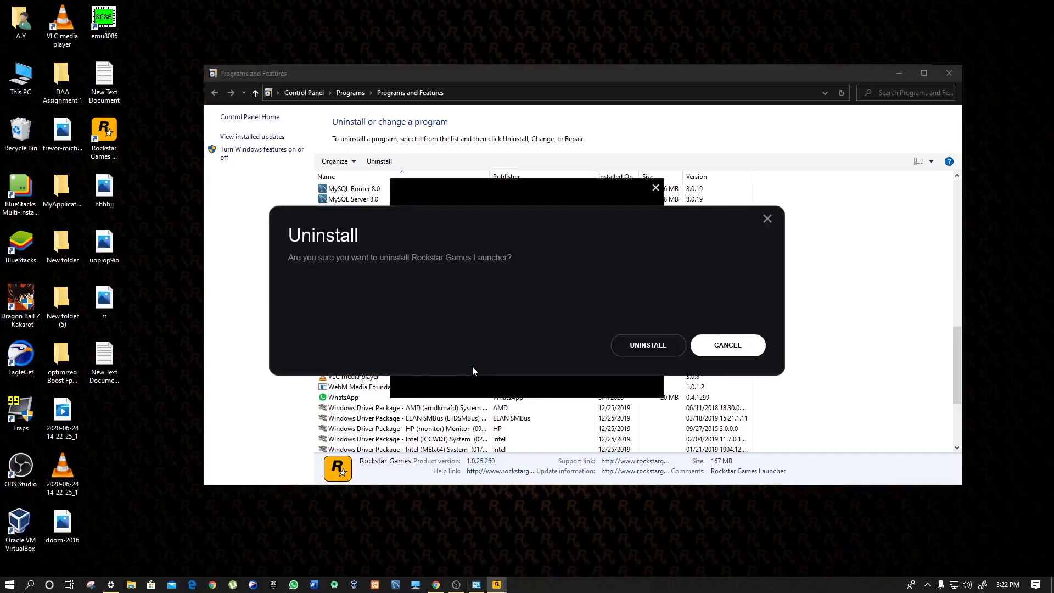
{"action": "left_click", "coordinate": [639, 345]}
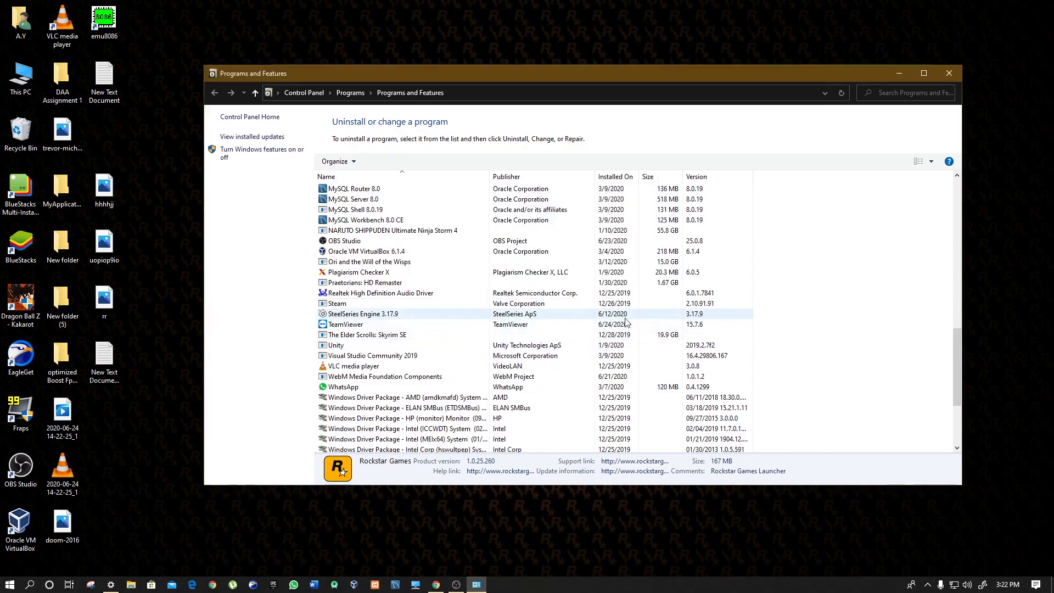
{"action": "right_click", "coordinate": [159, 229]}
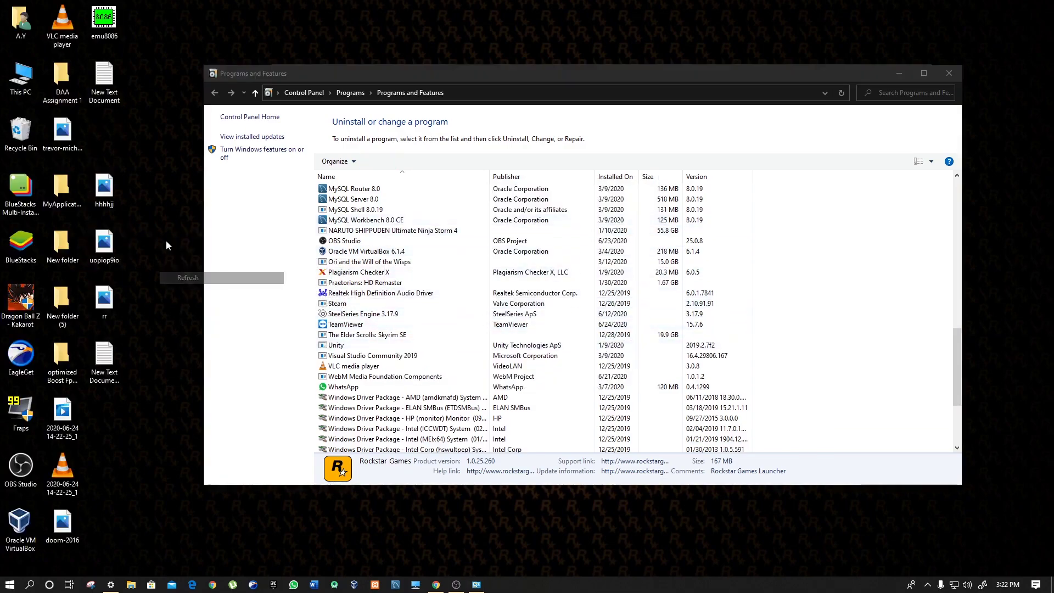
{"action": "right_click", "coordinate": [161, 237]}
{"action": "right_click", "coordinate": [171, 250]}
{"action": "left_click", "coordinate": [203, 298]}
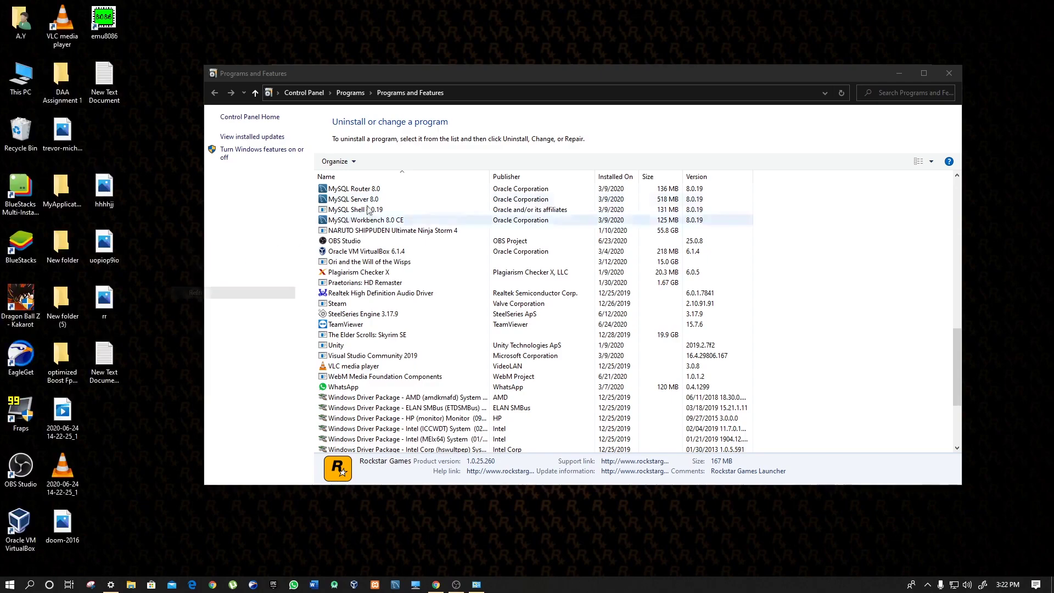
Close the Programs and Features and Settings windows and refresh the desktop
{"action": "left_click", "coordinate": [953, 74]}
{"action": "left_click", "coordinate": [954, 74]}
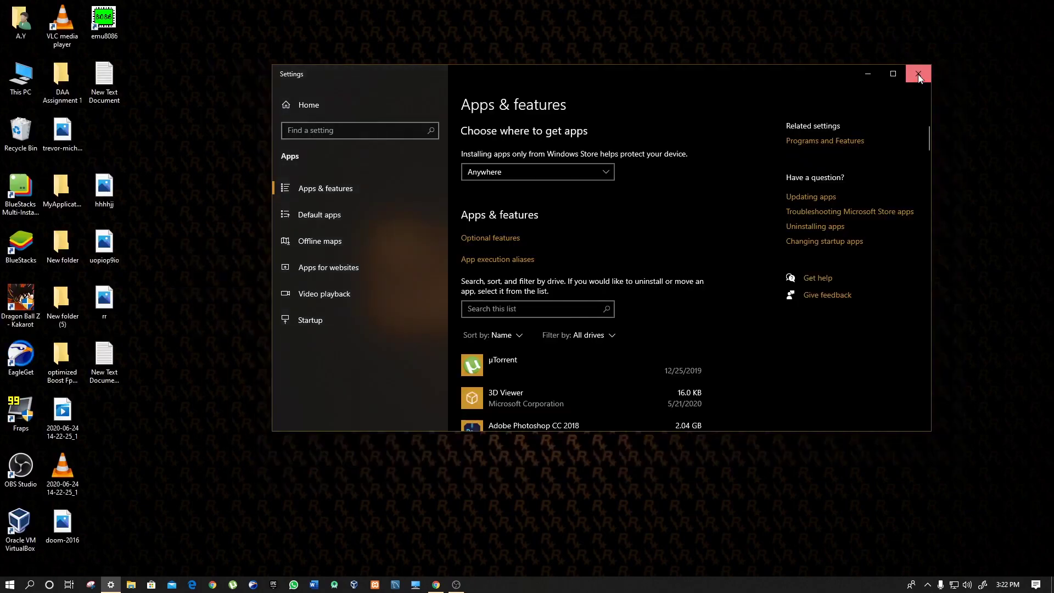
{"action": "left_click", "coordinate": [919, 73]}
{"action": "right_click", "coordinate": [472, 201]}
{"action": "left_click", "coordinate": [506, 246]}
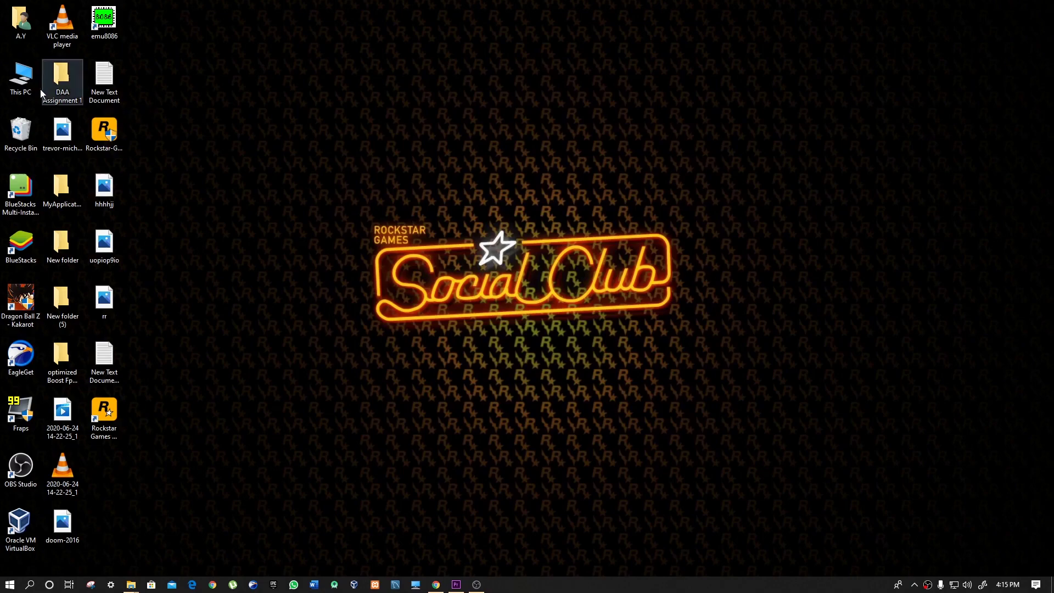
Open the folder C:\Program Files\Rockstar Games\Launcher and run the launcher's uninstaller
{"action": "double_click", "coordinate": [21, 77]}
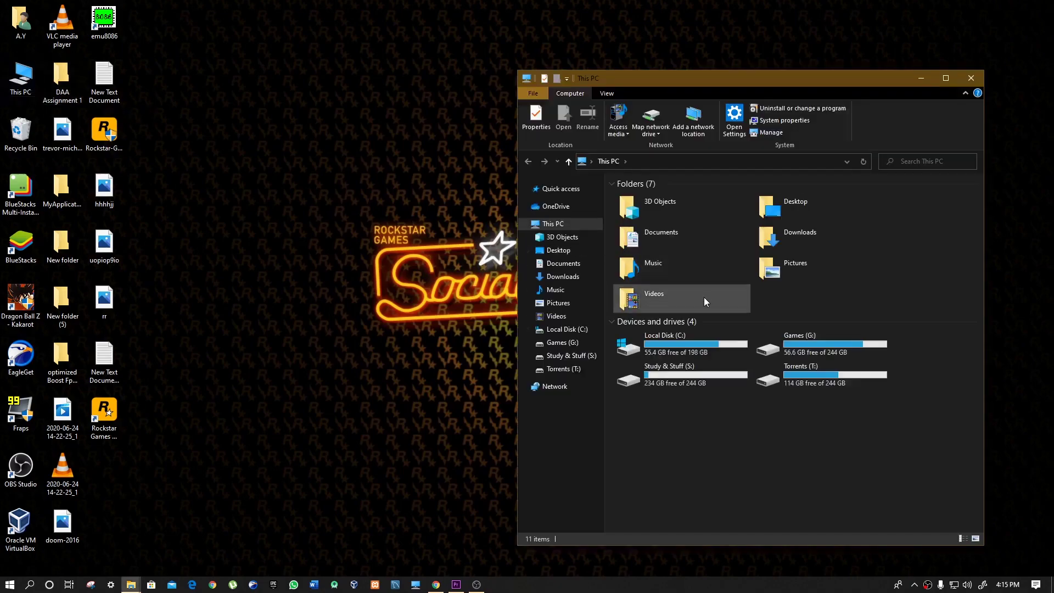
{"action": "double_click", "coordinate": [704, 340]}
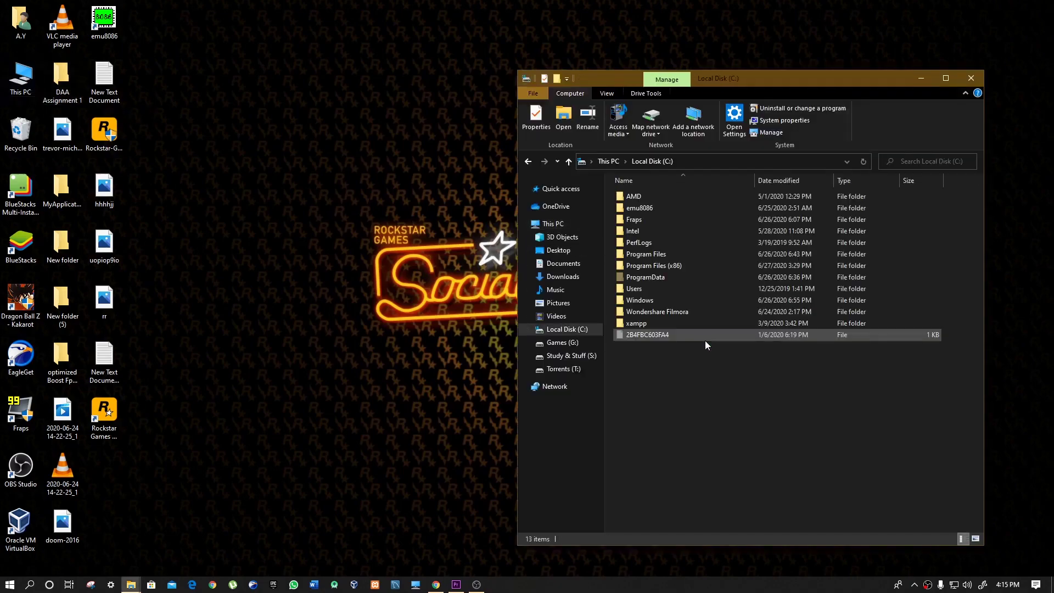
{"action": "double_click", "coordinate": [648, 255]}
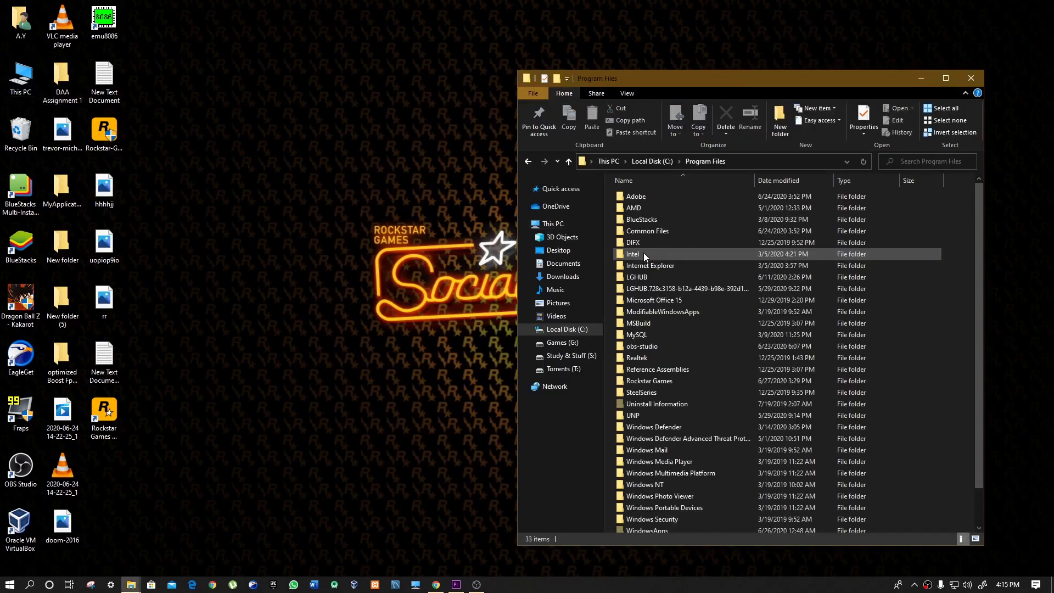
{"action": "double_click", "coordinate": [649, 381]}
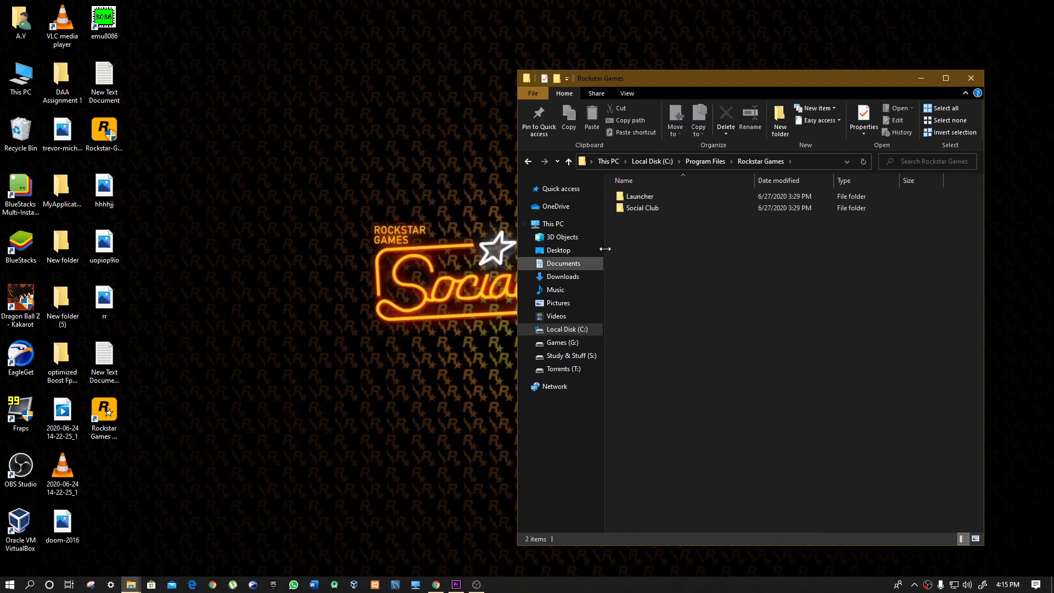
{"action": "double_click", "coordinate": [660, 197]}
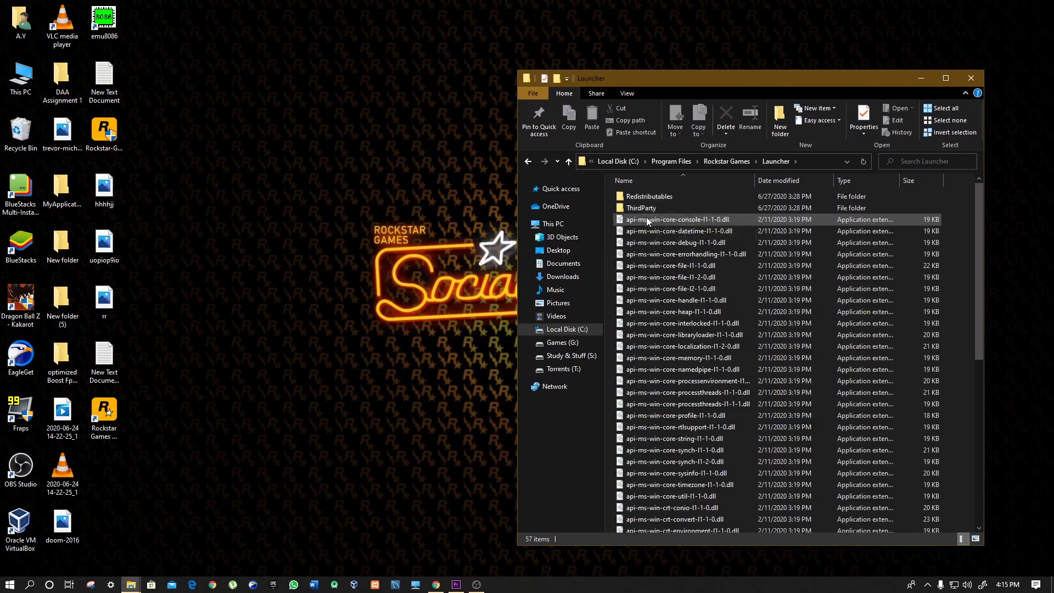
{"action": "scroll", "coordinate": [733, 370], "scroll_direction": "down", "scroll_amount": 9}
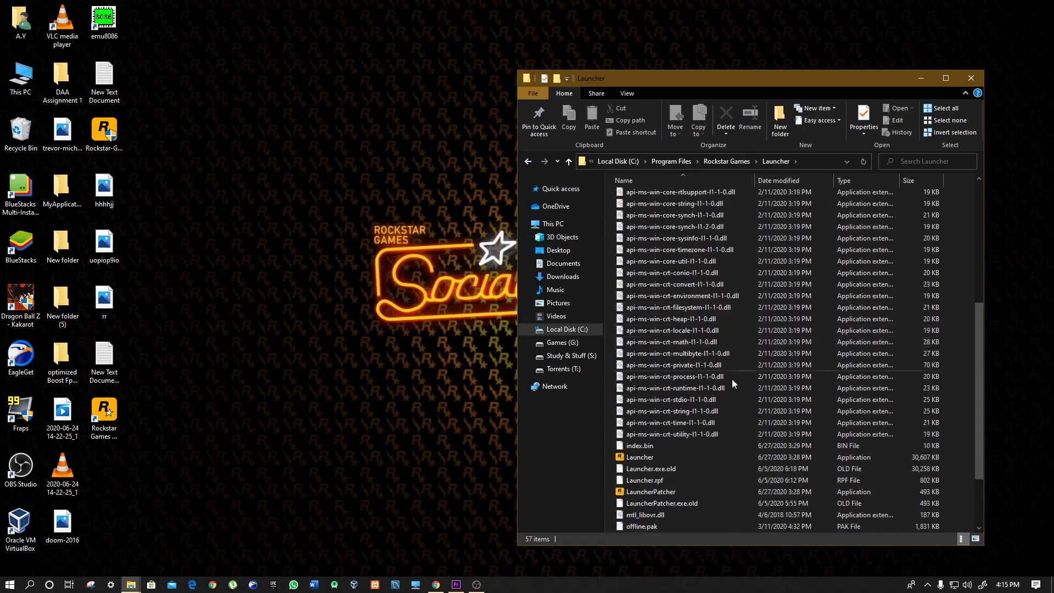
{"action": "double_click", "coordinate": [645, 530]}
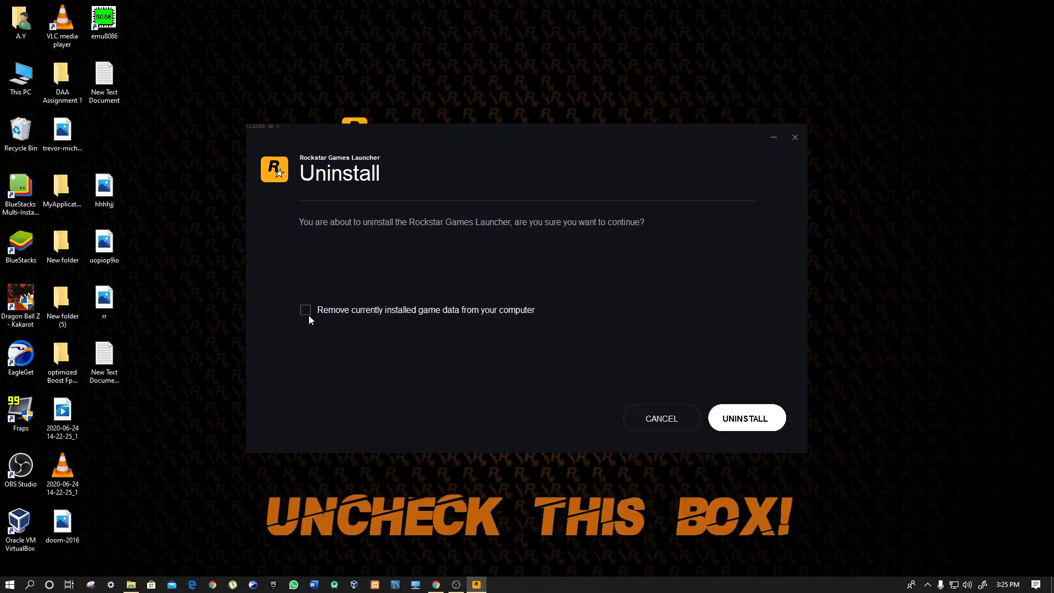
Uninstall the Rockstar Games Launcher without removing the currently installed game data, and close the finished uninstaller
{"action": "left_click", "coordinate": [760, 424]}
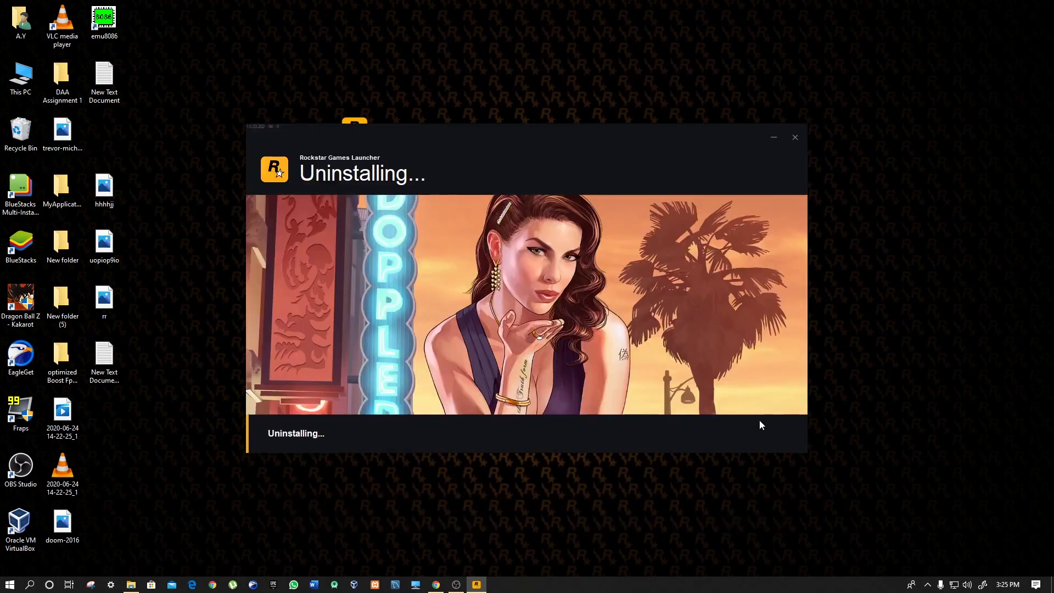
{"action": "right_click", "coordinate": [562, 74]}
{"action": "left_click", "coordinate": [598, 126]}
{"action": "right_click", "coordinate": [586, 91]}
{"action": "left_click", "coordinate": [627, 140]}
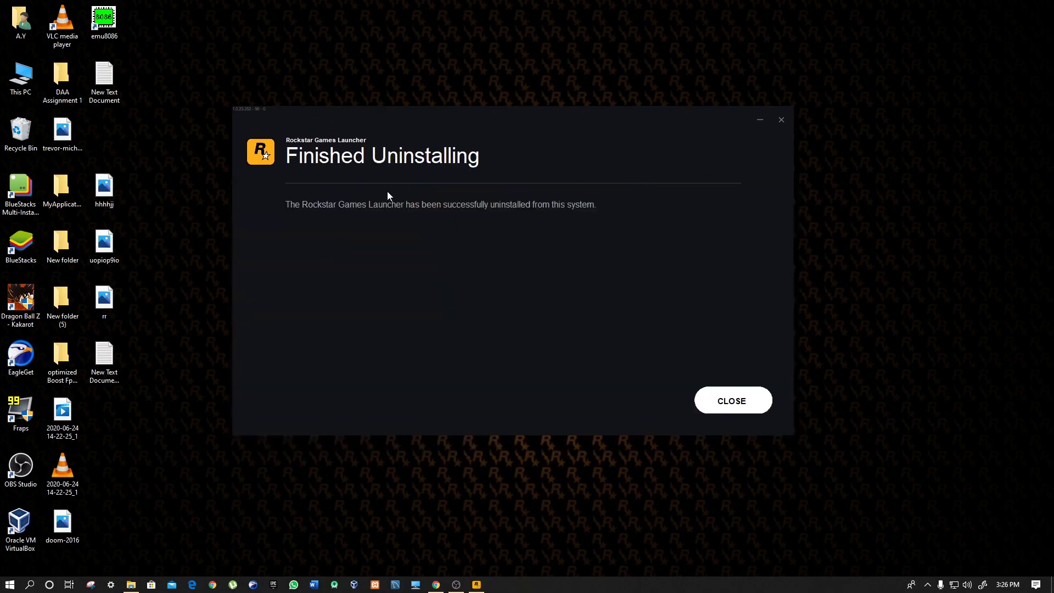
{"action": "left_click", "coordinate": [727, 392]}
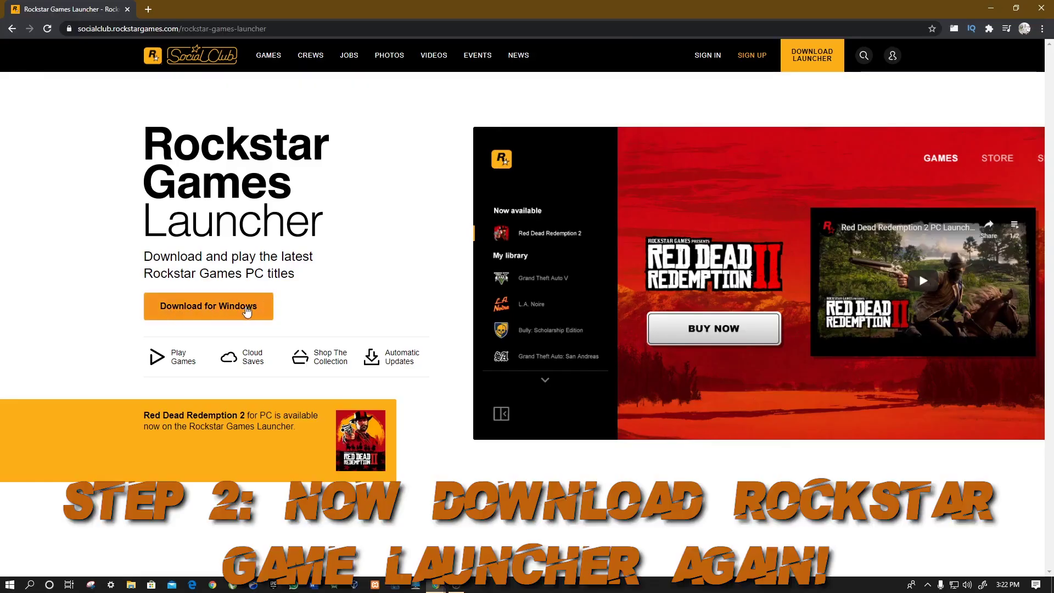
Download the Rockstar Games Launcher for Windows from the Social Club website
{"action": "left_click", "coordinate": [207, 311]}
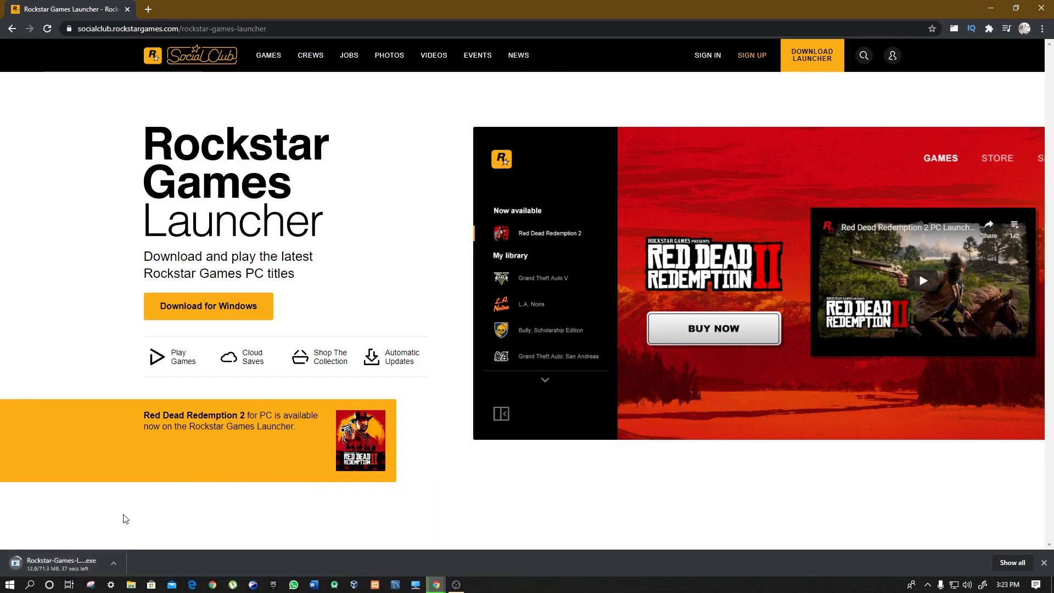
{"action": "left_click_drag", "start_coordinate": [774, 137], "coordinate": [516, 98]}
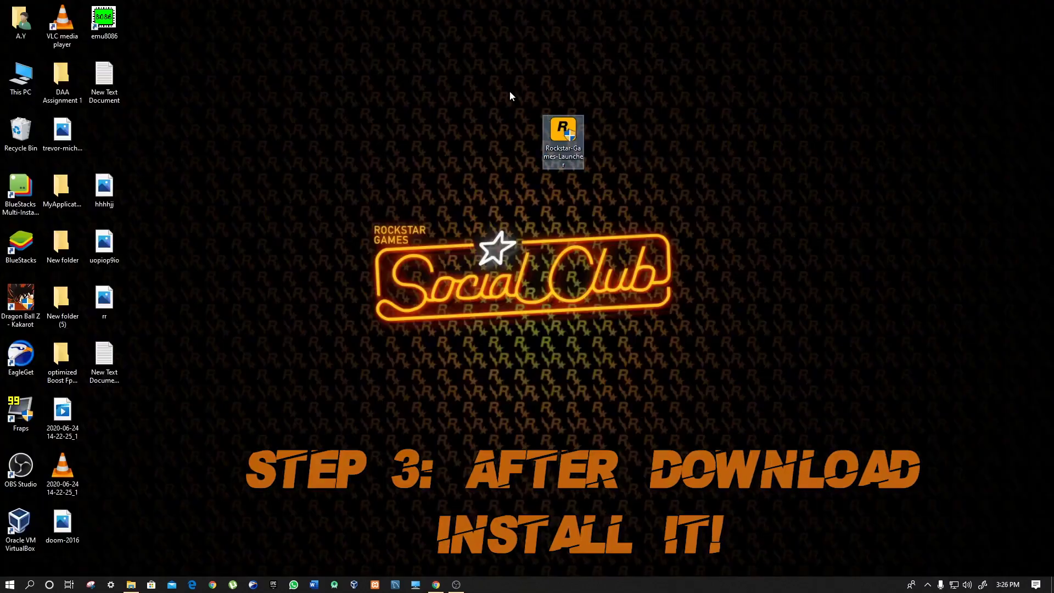
Run the downloaded Rockstar Games Launcher installer in English and accept the license agreement to start the installation
{"action": "double_click", "coordinate": [563, 132]}
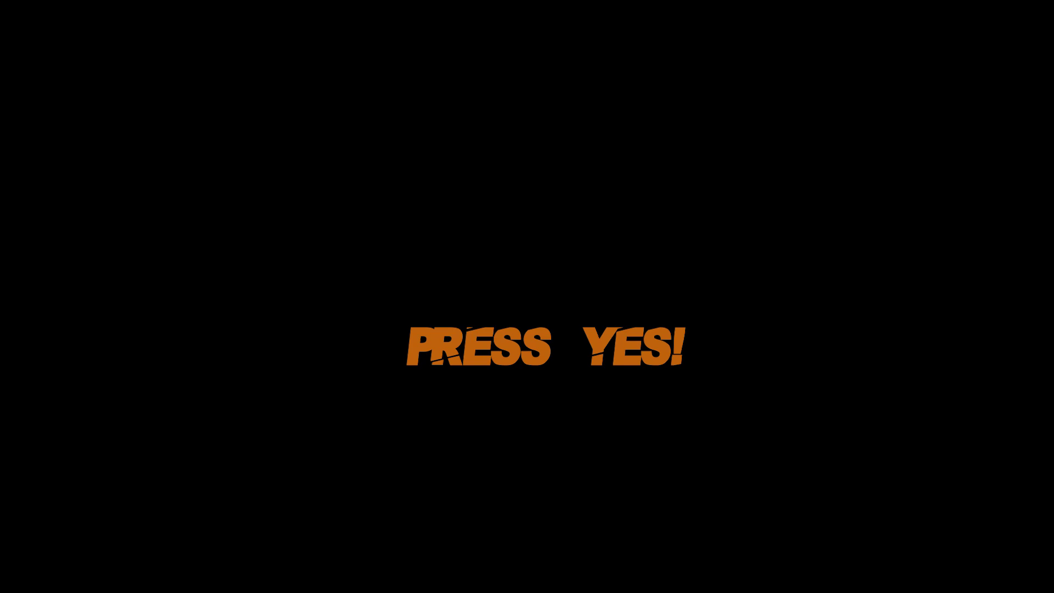
{"action": "left_click", "coordinate": [396, 292]}
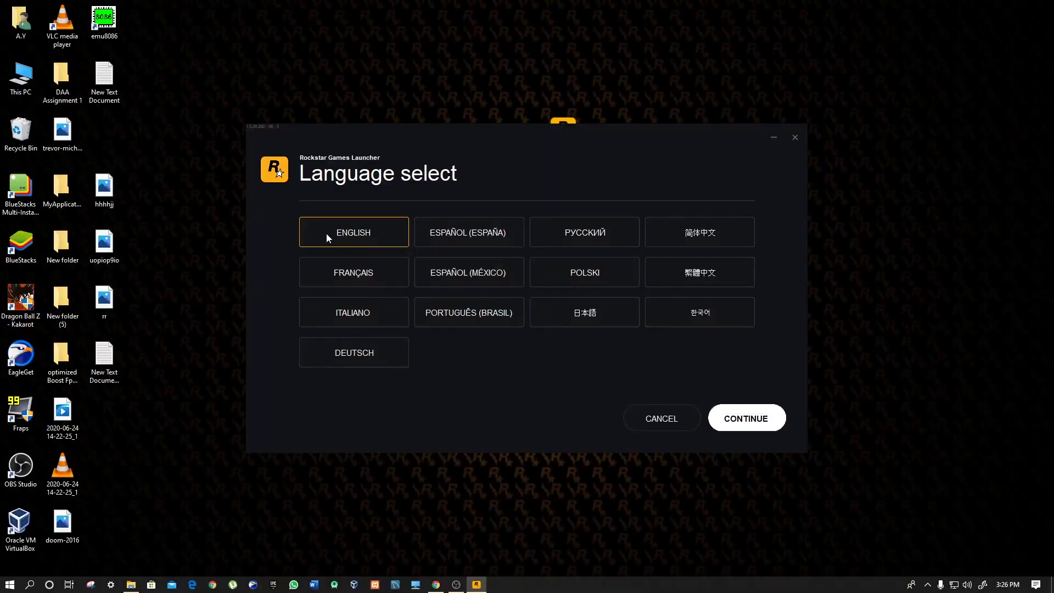
{"action": "left_click", "coordinate": [737, 419]}
{"action": "left_click", "coordinate": [739, 420]}
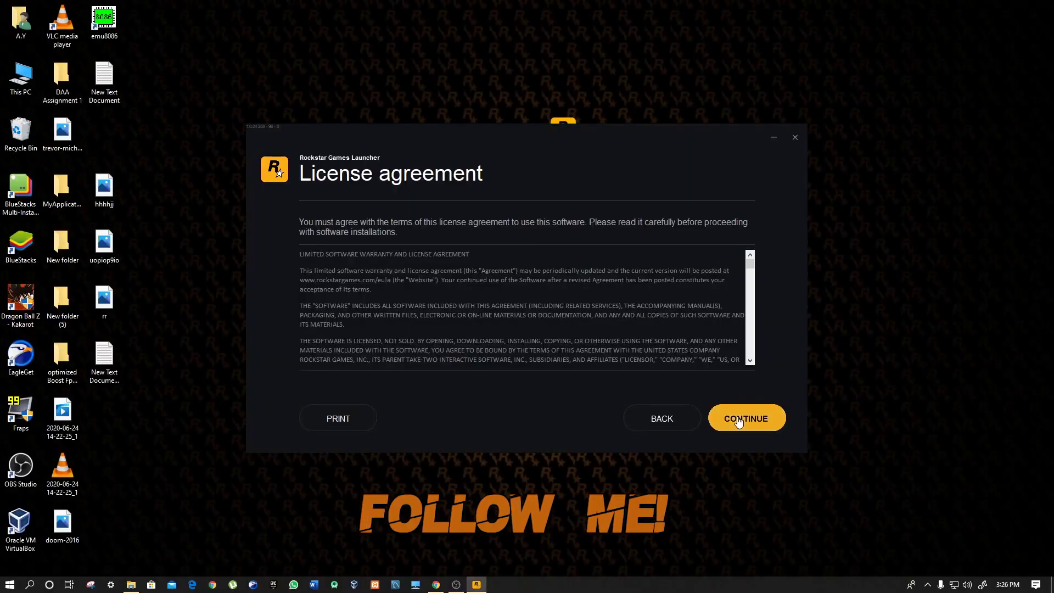
{"action": "left_click", "coordinate": [738, 420]}
{"action": "left_click", "coordinate": [737, 420]}
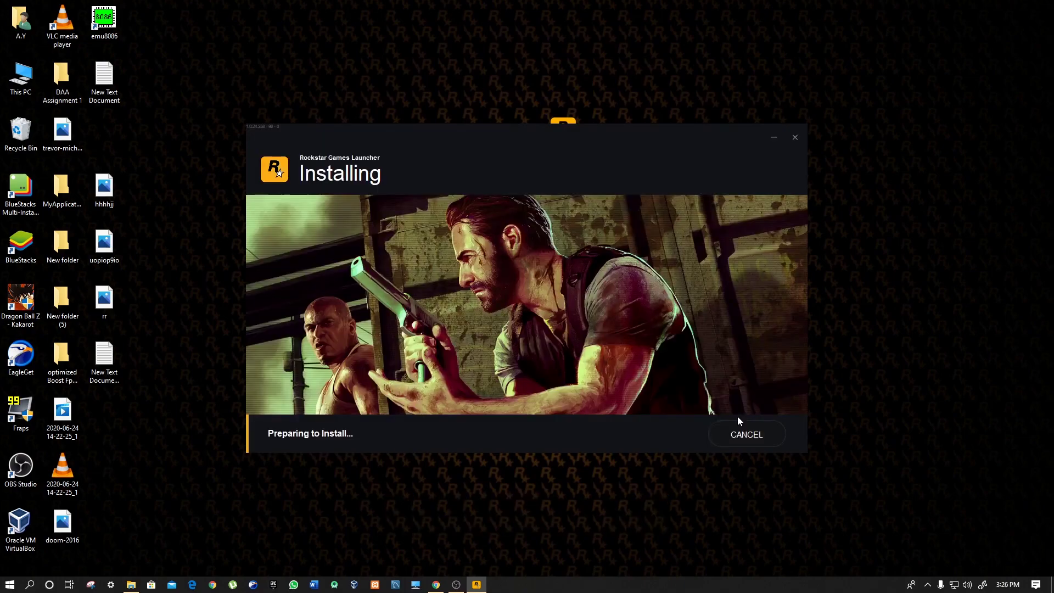
{"action": "right_click", "coordinate": [422, 64]}
{"action": "left_click", "coordinate": [445, 112]}
{"action": "right_click", "coordinate": [451, 77]}
{"action": "left_click", "coordinate": [484, 126]}
{"action": "right_click", "coordinate": [452, 81]}
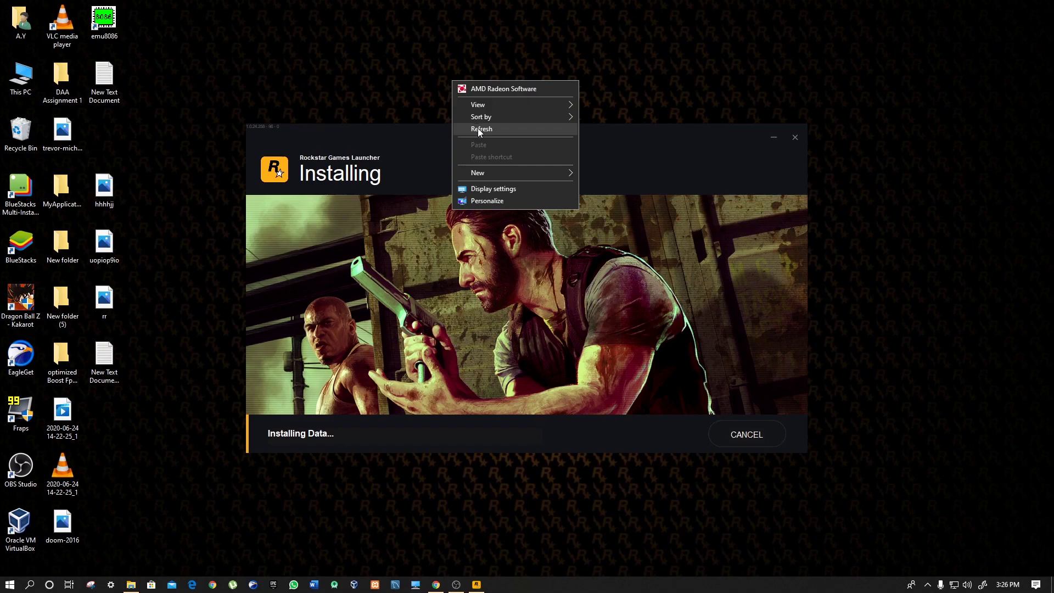
{"action": "left_click", "coordinate": [479, 130]}
{"action": "right_click", "coordinate": [460, 76]}
{"action": "left_click", "coordinate": [483, 122]}
{"action": "right_click", "coordinate": [466, 74]}
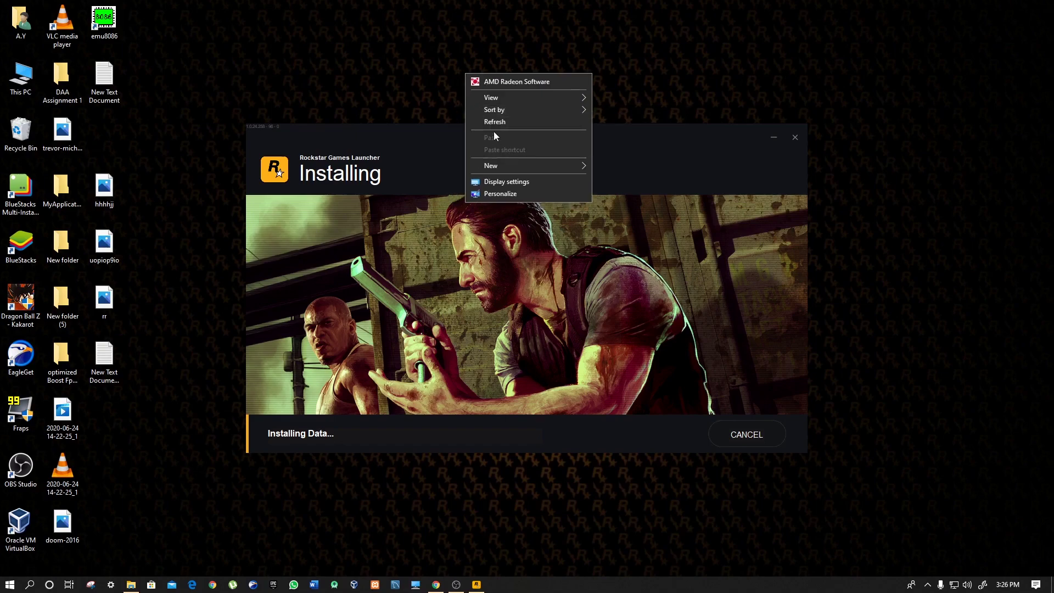
{"action": "left_click", "coordinate": [494, 123]}
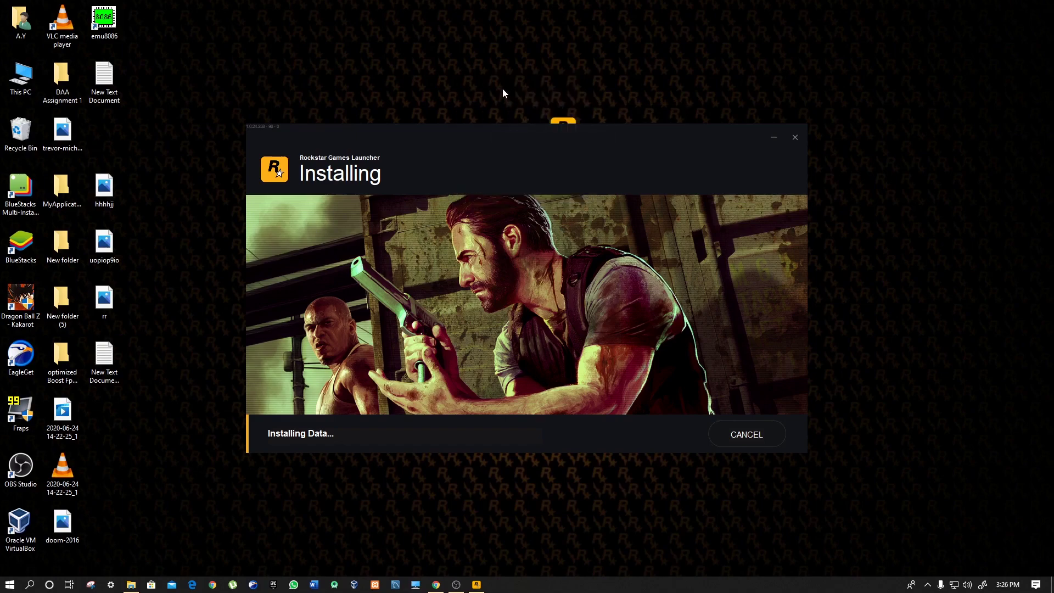
{"action": "right_click", "coordinate": [479, 87]}
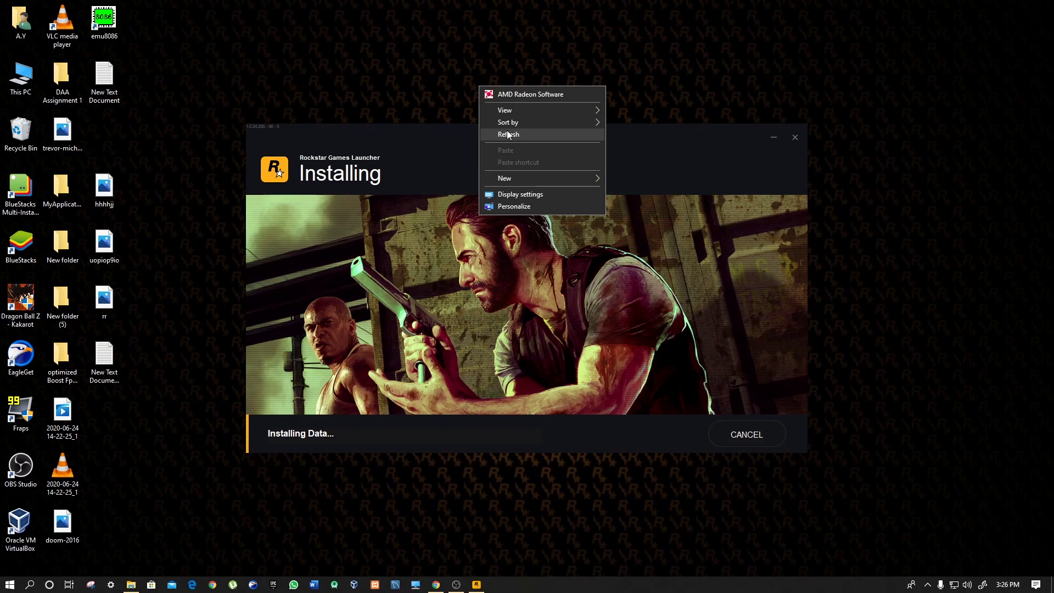
{"action": "left_click", "coordinate": [508, 135]}
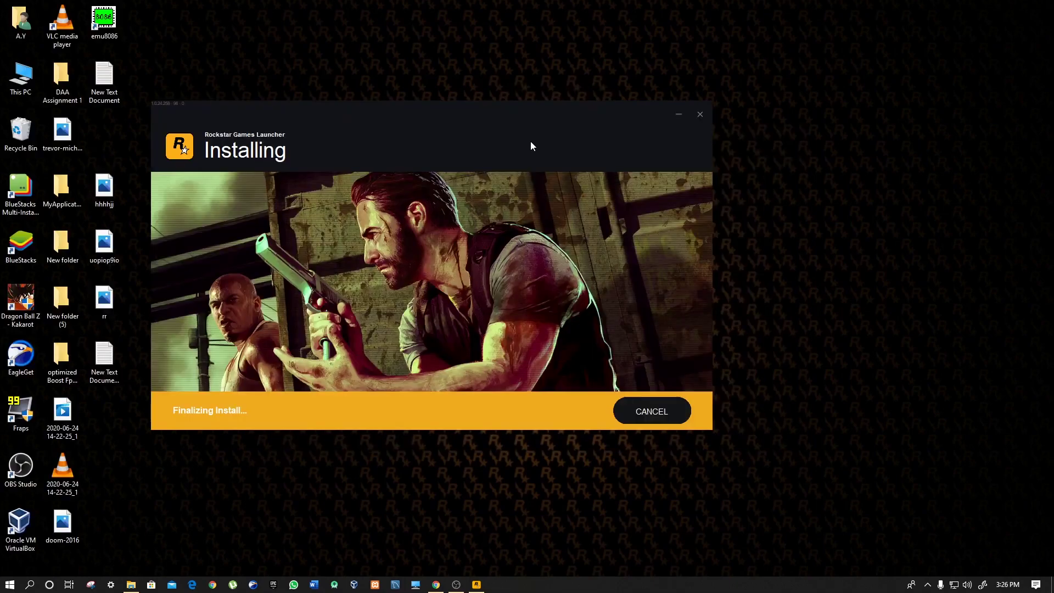
Complete the Rockstar Games Launcher setup, close the installer and refresh the desktop
{"action": "left_click", "coordinate": [335, 316]}
{"action": "left_click", "coordinate": [662, 393]}
{"action": "right_click", "coordinate": [480, 242]}
{"action": "left_click", "coordinate": [522, 290]}
Move the launcher shortcut near the middle of the desktop and the installer file into the third icon column
{"action": "left_click_drag", "start_coordinate": [117, 142], "coordinate": [409, 199]}
{"action": "left_click_drag", "start_coordinate": [562, 131], "coordinate": [113, 123]}
{"action": "right_click", "coordinate": [260, 130]}
{"action": "left_click", "coordinate": [288, 178]}
Open the Windows Services console and bring up the properties of the Rockstar Game Library Service
{"action": "left_click", "coordinate": [29, 583]}
{"action": "type", "text": "services"}
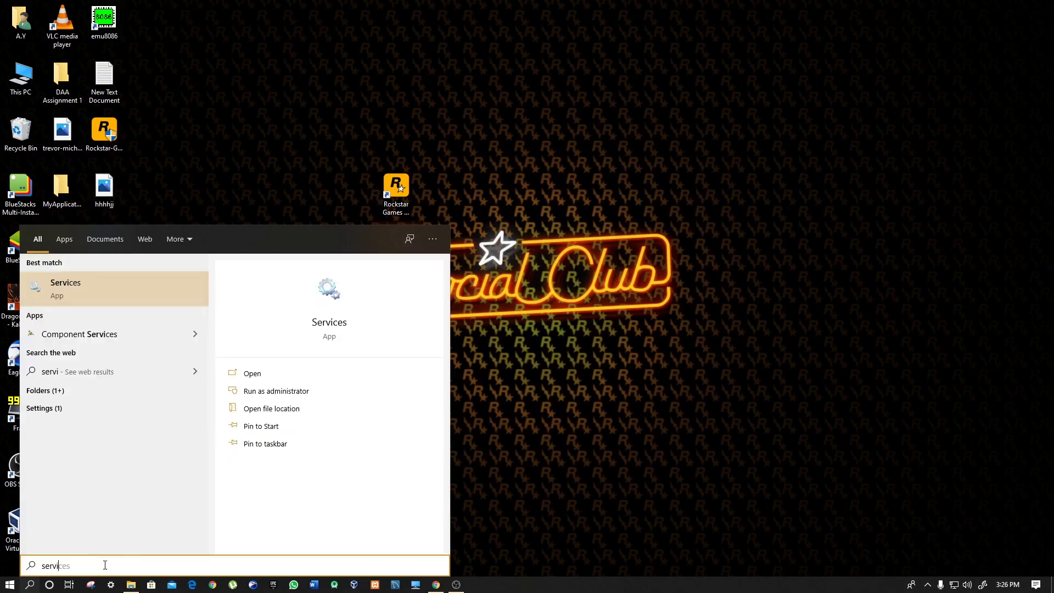
{"action": "left_click", "coordinate": [92, 285]}
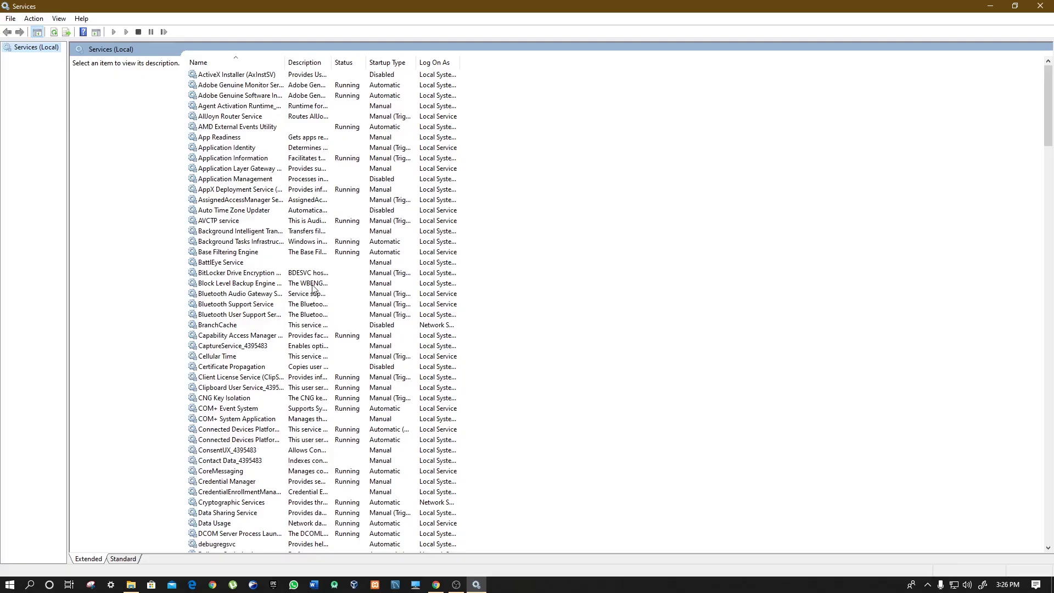
{"action": "scroll", "coordinate": [270, 328], "scroll_direction": "down", "scroll_amount": 4}
{"action": "scroll", "coordinate": [269, 328], "scroll_direction": "down", "scroll_amount": 20}
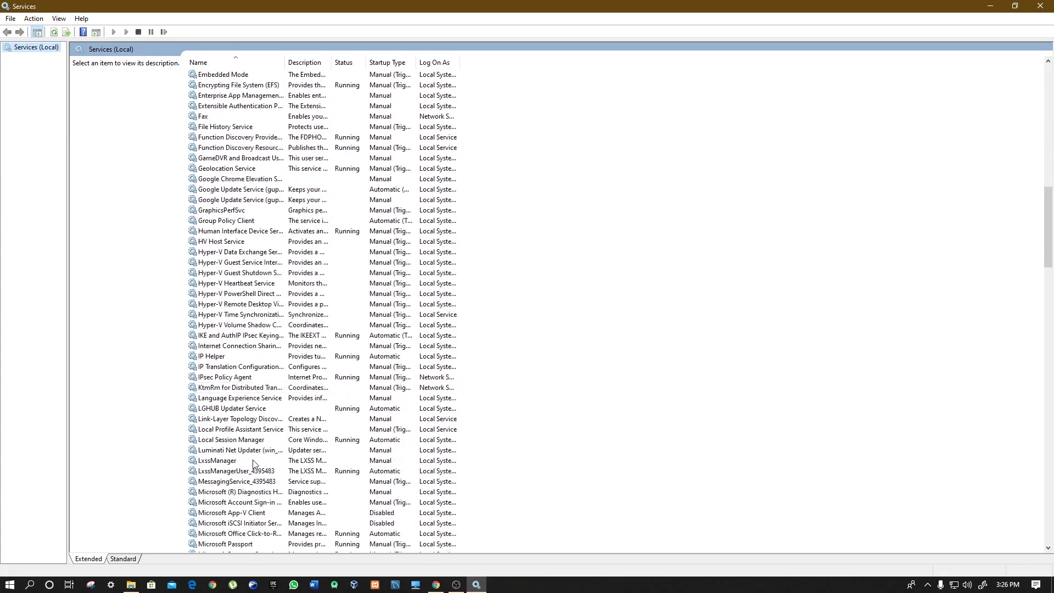
{"action": "scroll", "coordinate": [228, 448], "scroll_direction": "up", "scroll_amount": 7}
{"action": "scroll", "coordinate": [225, 450], "scroll_direction": "down", "scroll_amount": 11}
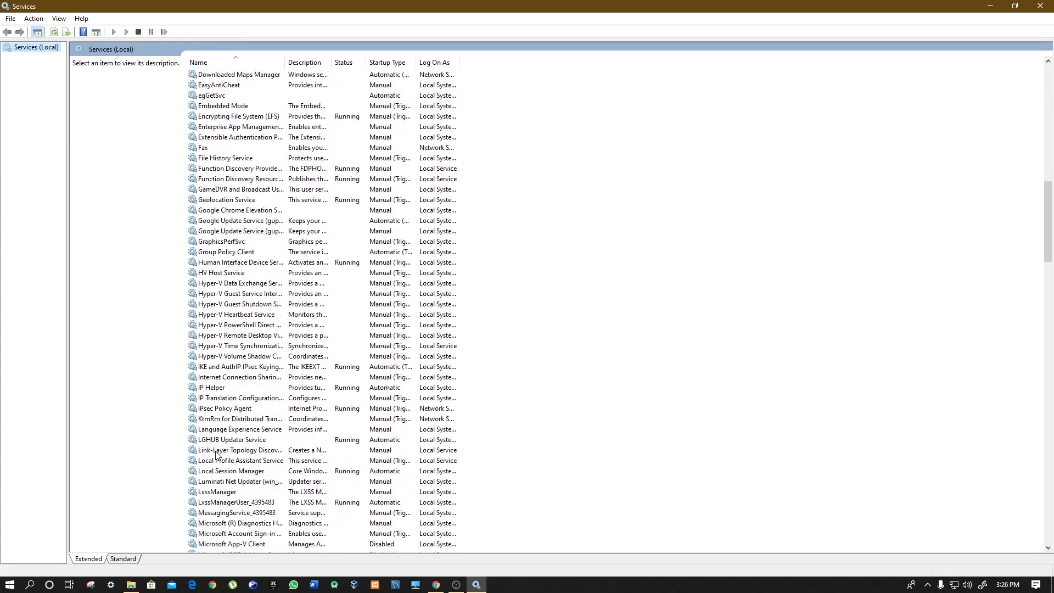
{"action": "scroll", "coordinate": [218, 453], "scroll_direction": "down", "scroll_amount": 6}
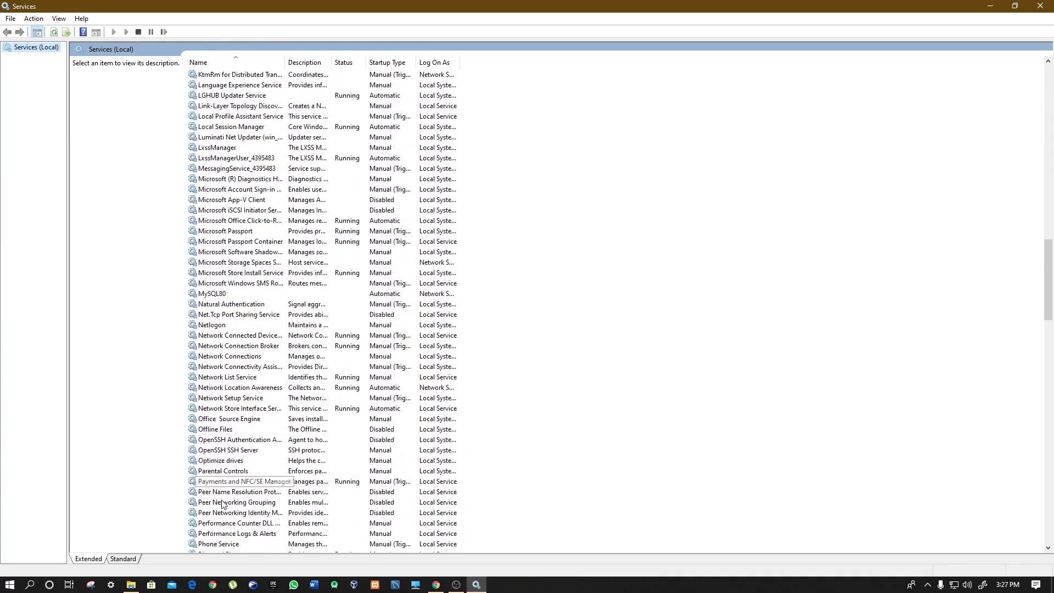
{"action": "scroll", "coordinate": [228, 515], "scroll_direction": "down", "scroll_amount": 7}
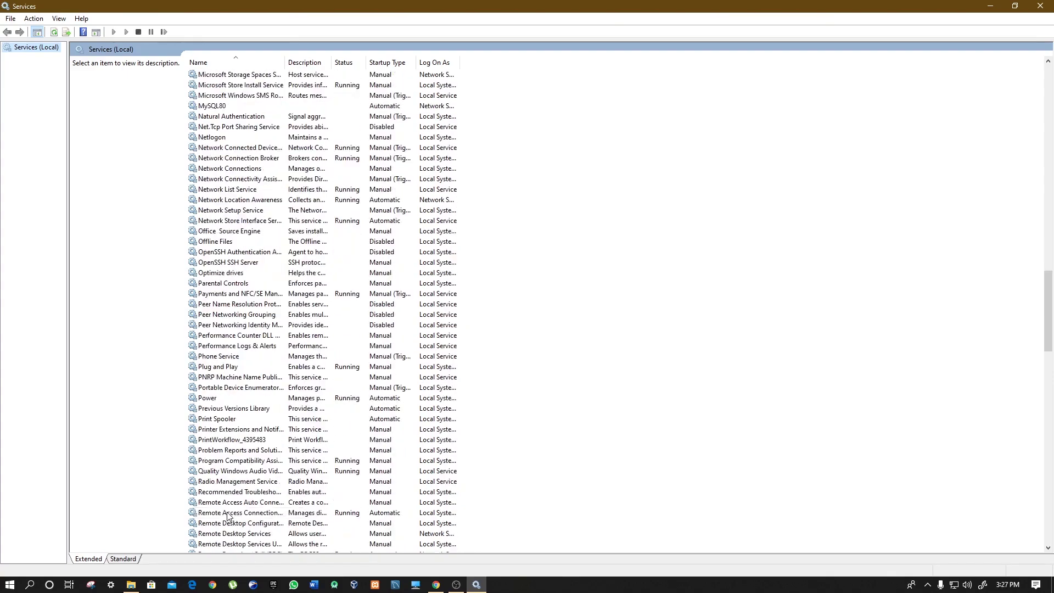
{"action": "scroll", "coordinate": [228, 515], "scroll_direction": "down", "scroll_amount": 2}
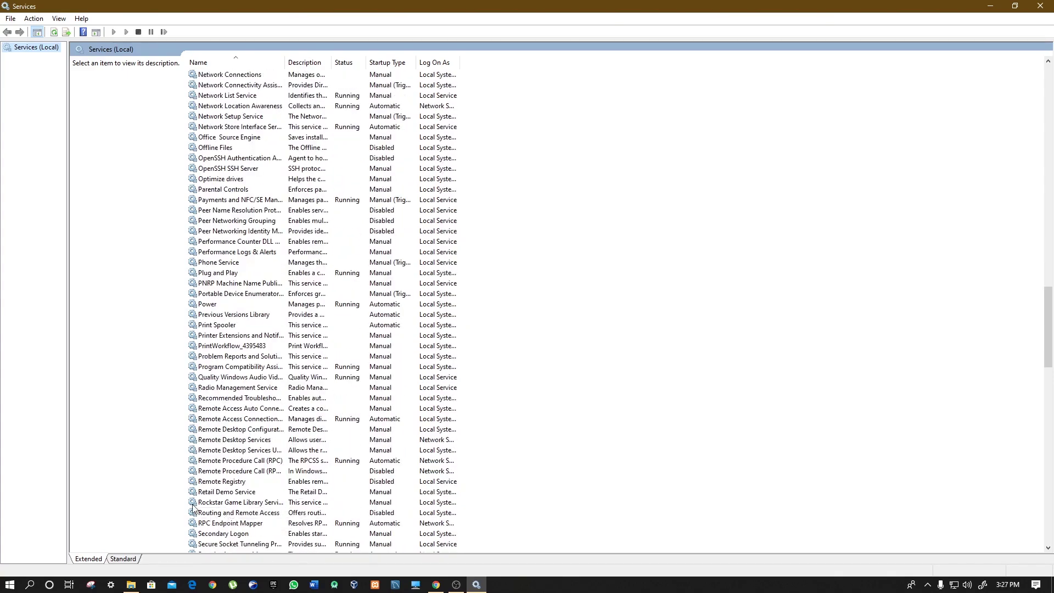
{"action": "left_click", "coordinate": [211, 502]}
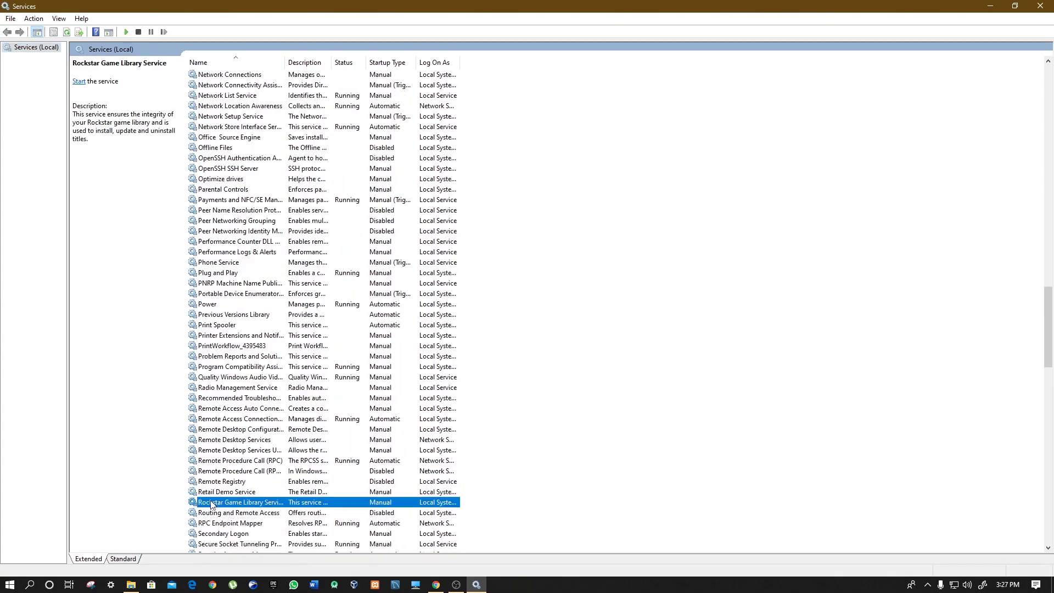
{"action": "double_click", "coordinate": [268, 504]}
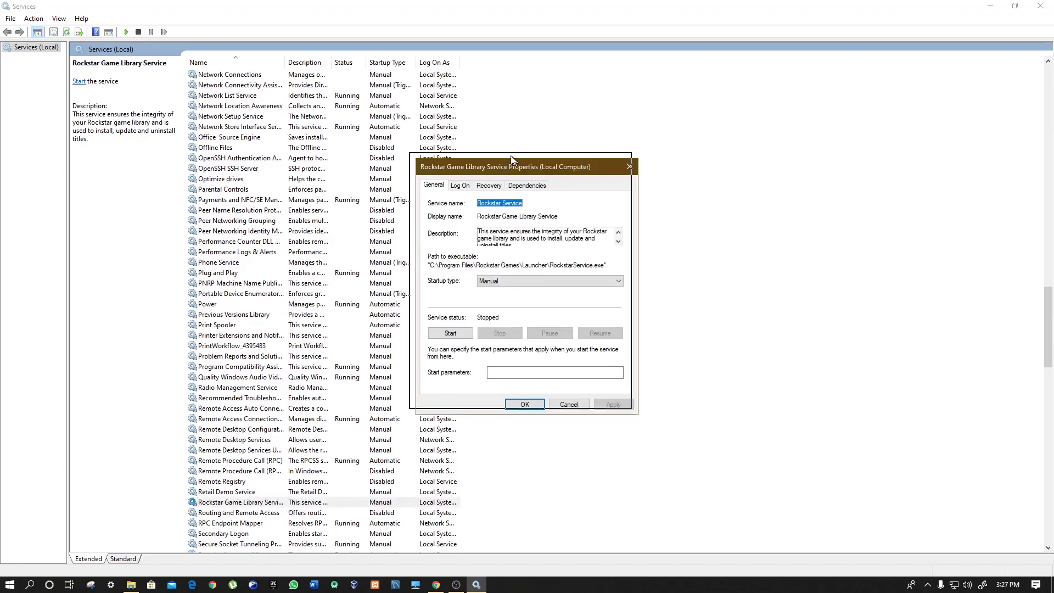
Set the Rockstar Game Library Service's startup type to Manual, start the service, apply the settings and close Services
{"action": "left_click_drag", "start_coordinate": [515, 159], "coordinate": [498, 146]}
{"action": "left_click", "coordinate": [488, 265]}
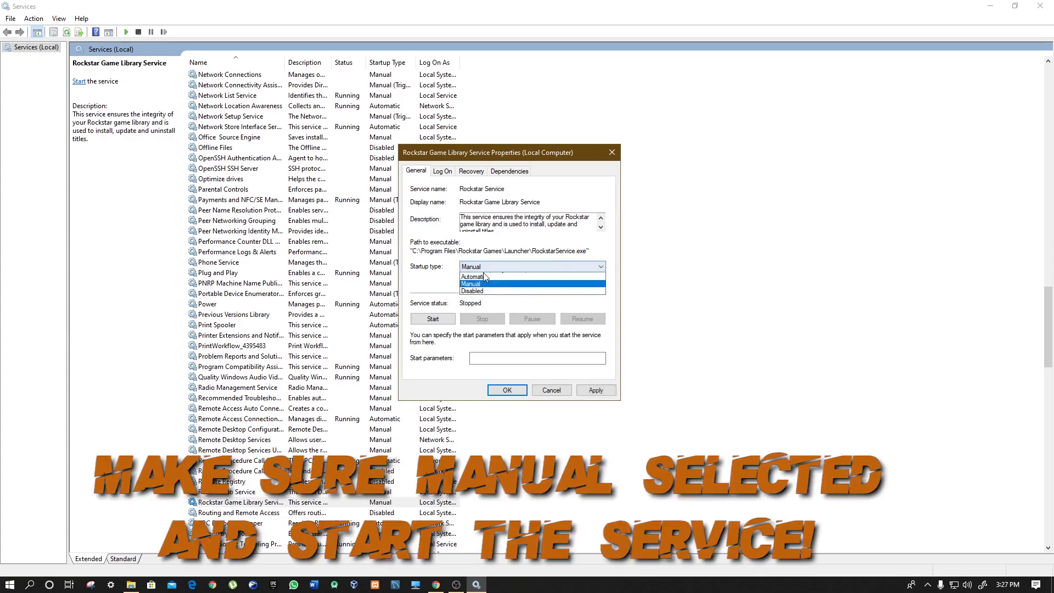
{"action": "left_click", "coordinate": [482, 291]}
{"action": "left_click", "coordinate": [483, 267]}
{"action": "left_click", "coordinate": [482, 291]}
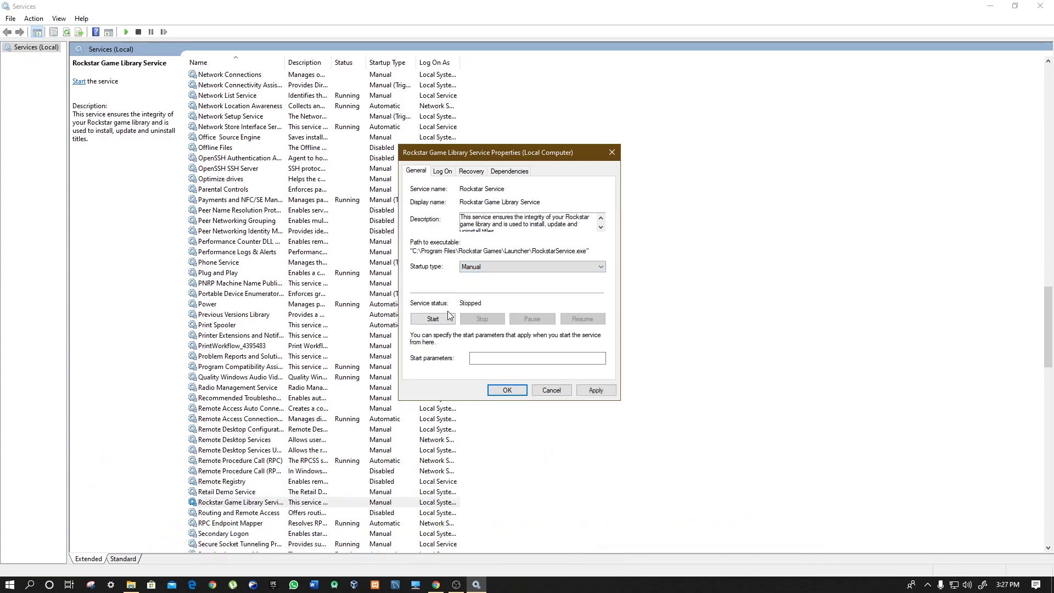
{"action": "left_click", "coordinate": [443, 320]}
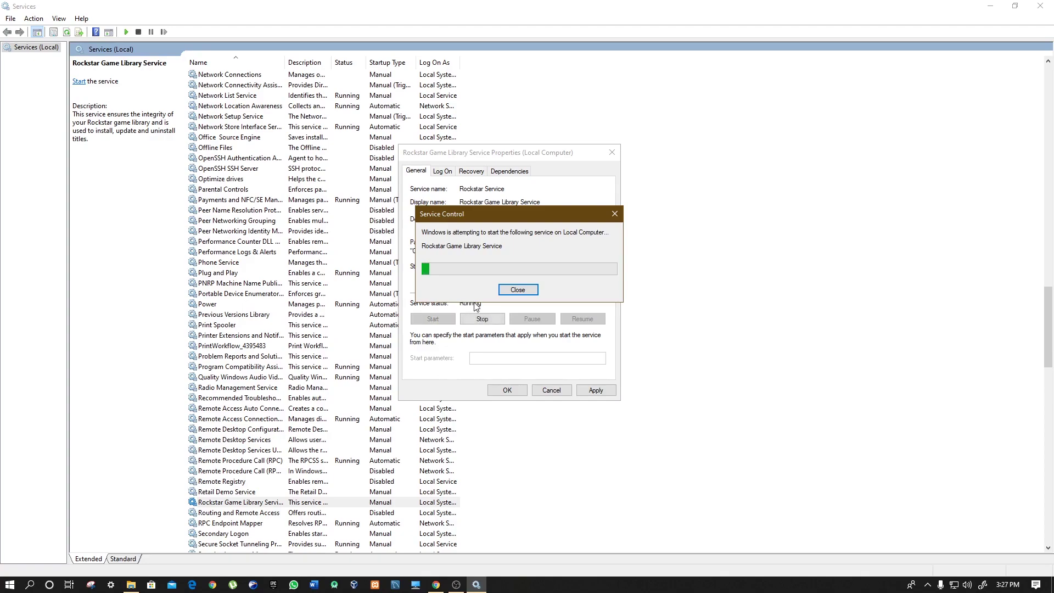
{"action": "left_click", "coordinate": [591, 389]}
{"action": "left_click", "coordinate": [506, 390]}
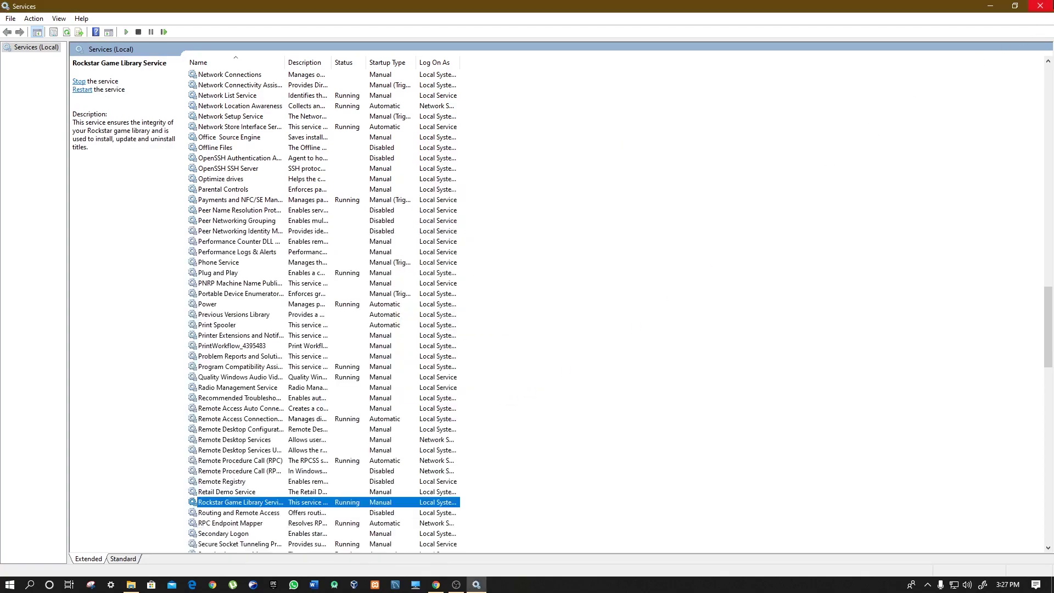
{"action": "left_click", "coordinate": [1051, 7]}
{"action": "right_click", "coordinate": [341, 272]}
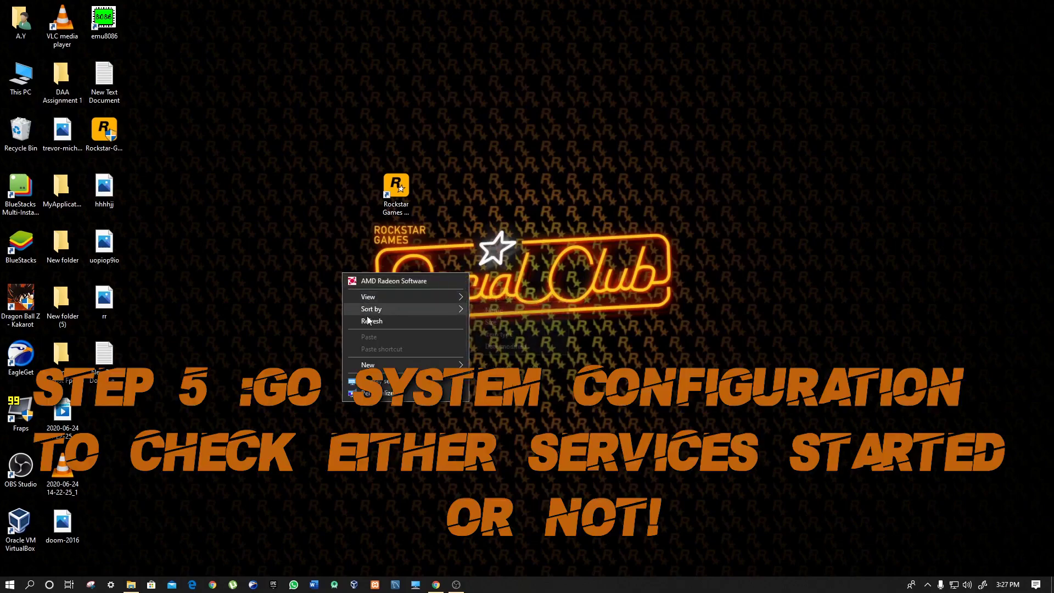
{"action": "left_click", "coordinate": [369, 310]}
{"action": "right_click", "coordinate": [348, 285]}
{"action": "left_click", "coordinate": [376, 323]}
{"action": "right_click", "coordinate": [353, 288]}
{"action": "left_click", "coordinate": [386, 338]}
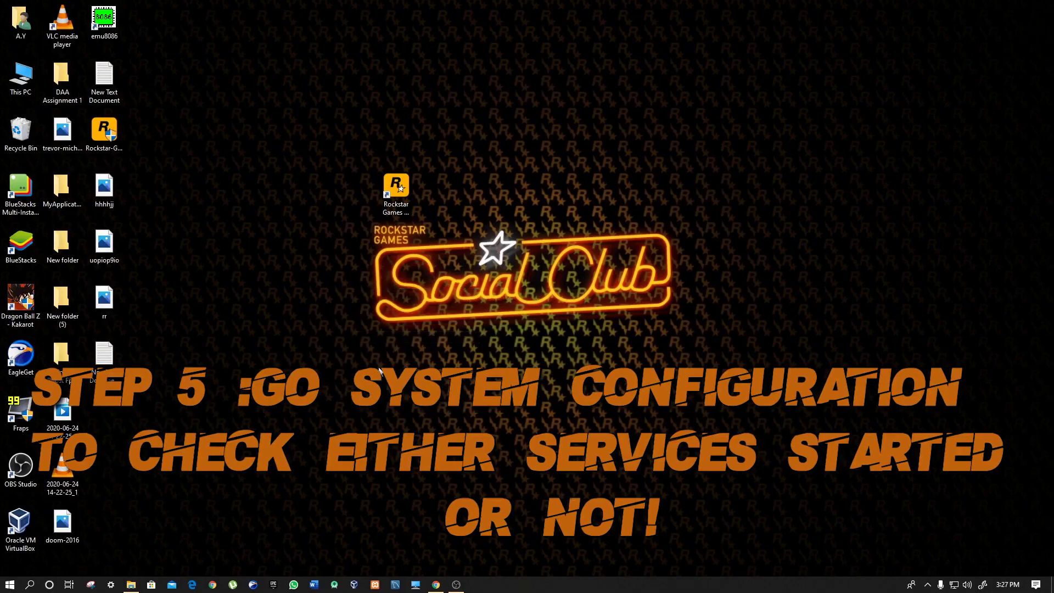
Open System Configuration and show its list of services
{"action": "left_click", "coordinate": [29, 584]}
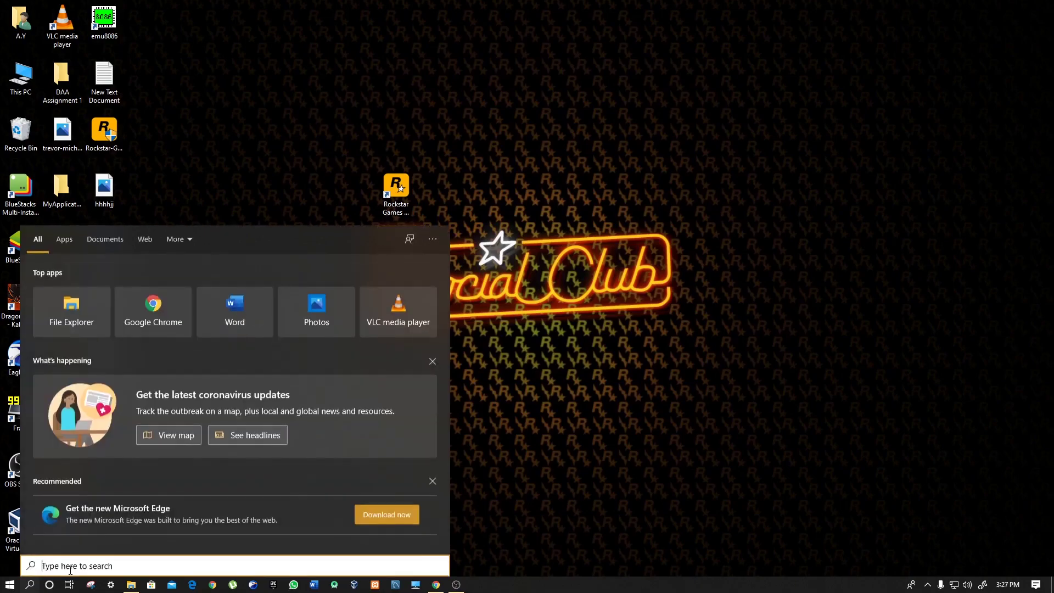
{"action": "type", "text": "syste"}
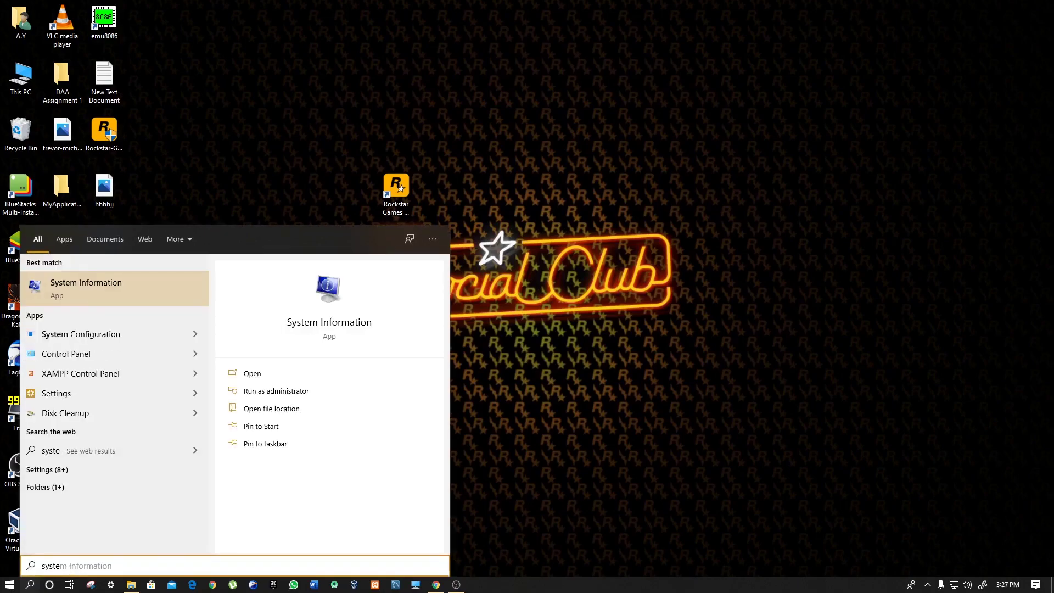
{"action": "type", "text": "m c"}
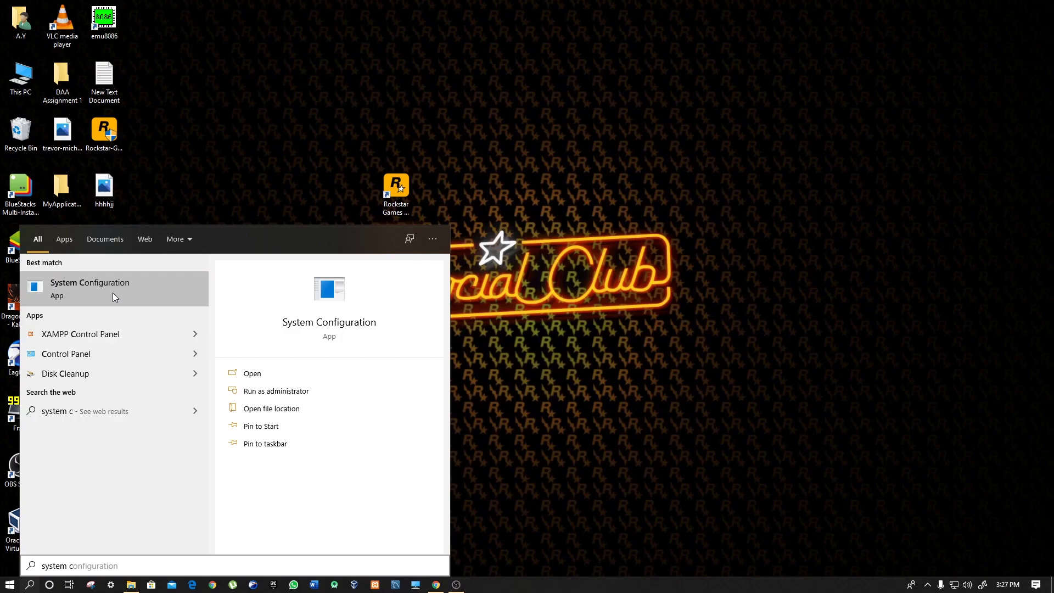
{"action": "left_click", "coordinate": [113, 292]}
{"action": "left_click", "coordinate": [353, 197]}
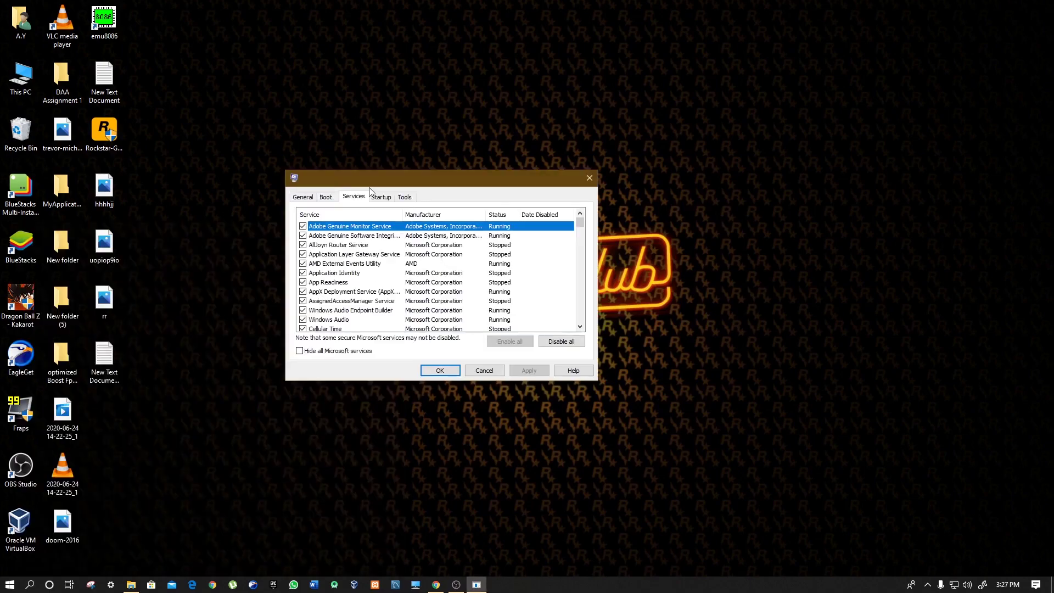
Hide all Microsoft services, check the status of the Rockstar Game Library Service and close System Configuration
{"action": "left_click", "coordinate": [275, 342]}
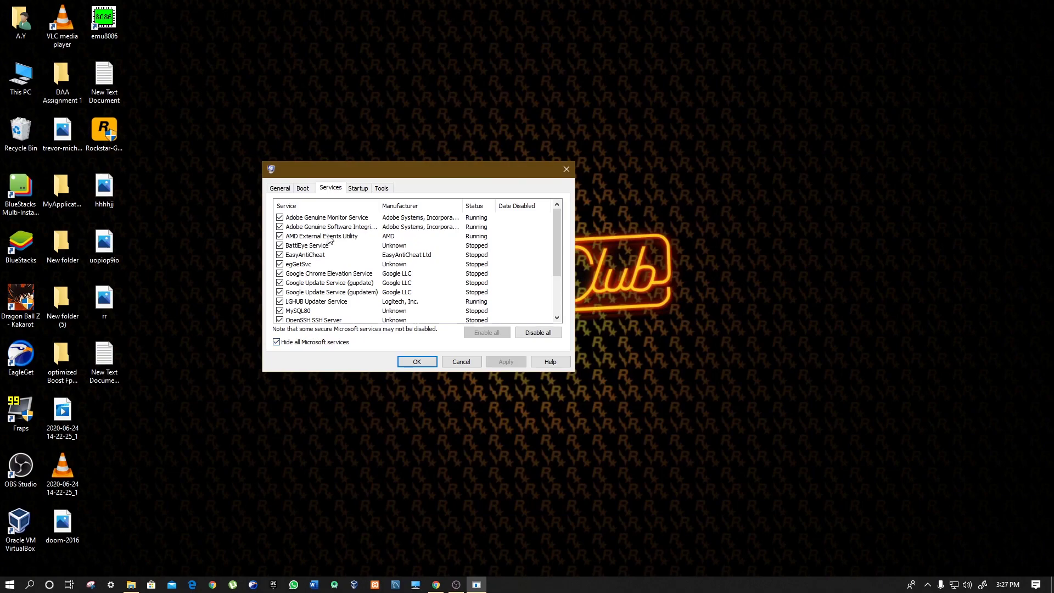
{"action": "scroll", "coordinate": [346, 278], "scroll_direction": "down", "scroll_amount": 2}
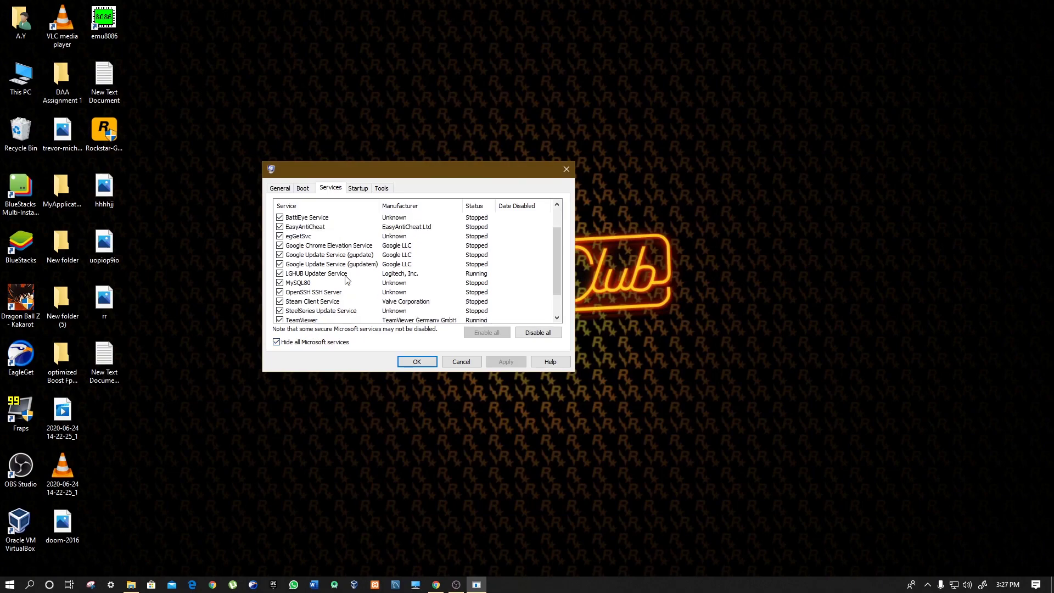
{"action": "left_click", "coordinate": [327, 312]}
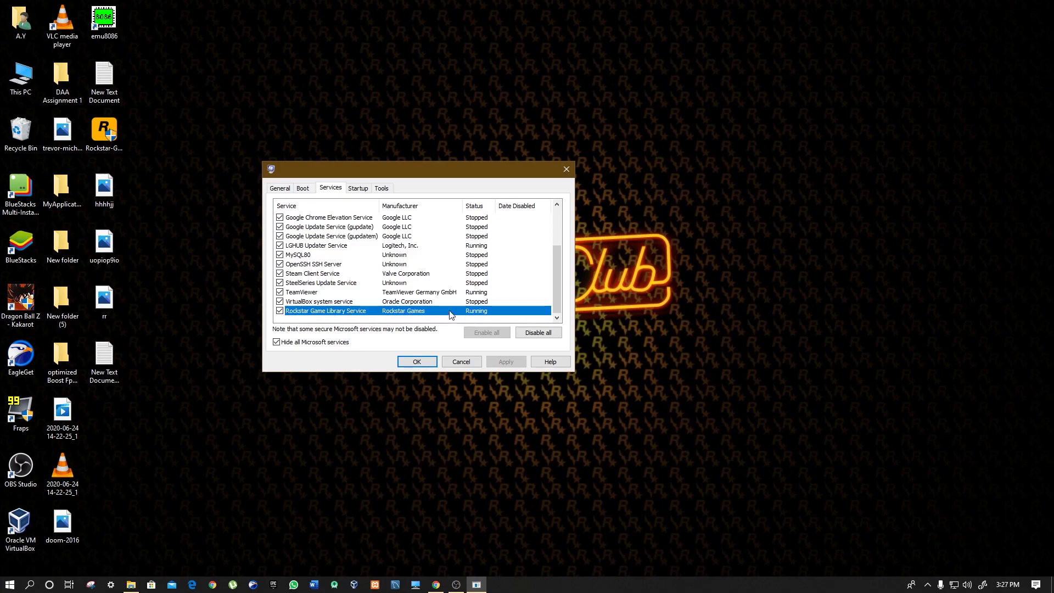
{"action": "left_click", "coordinate": [417, 362]}
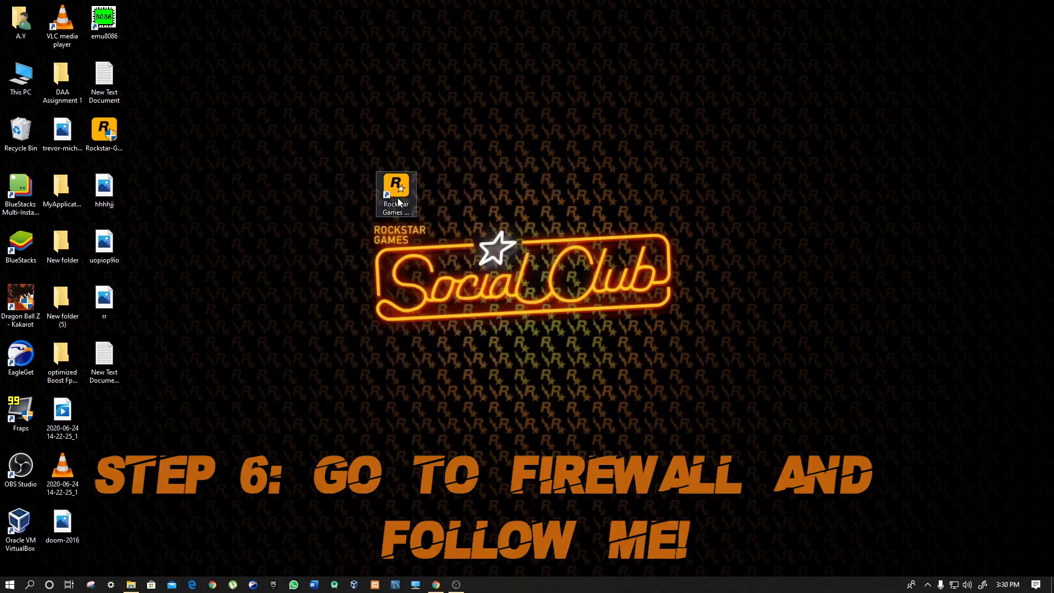
Move the Rockstar Games Launcher shortcut to the end of the third desktop icon column and refresh the desktop
{"action": "left_click_drag", "start_coordinate": [396, 190], "coordinate": [118, 410]}
{"action": "right_click", "coordinate": [268, 326]}
{"action": "left_click", "coordinate": [297, 374]}
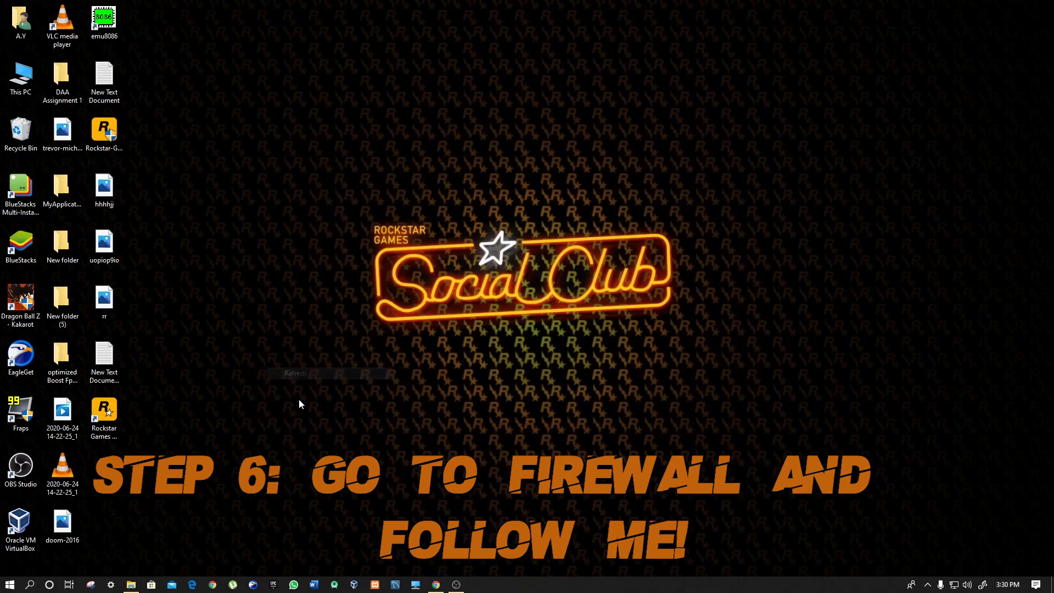
Open the Windows Defender Firewall's list of allowed apps and enable changes to its settings
{"action": "left_click", "coordinate": [29, 584]}
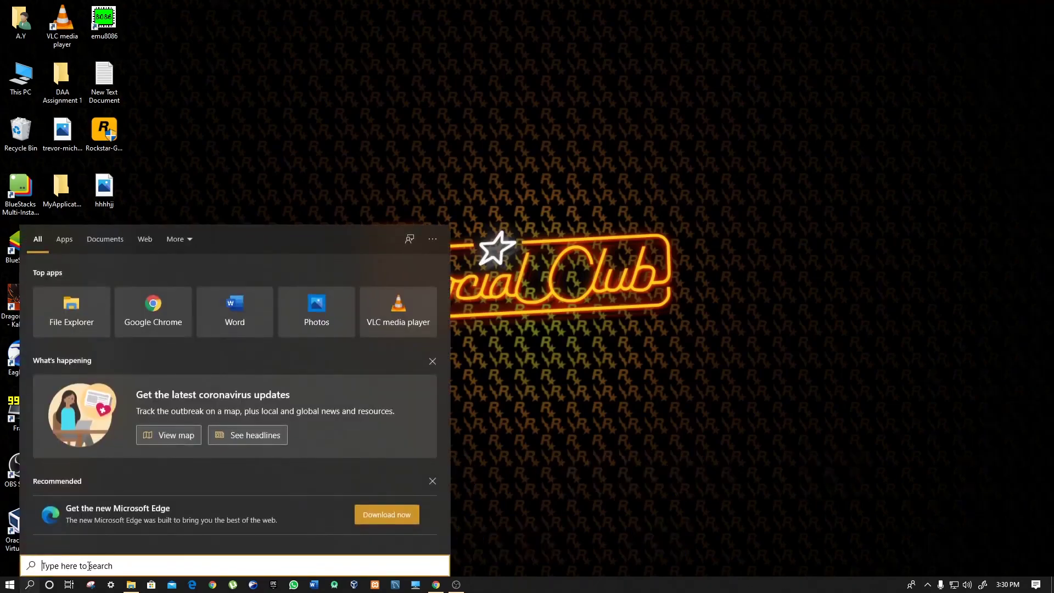
{"action": "type", "text": "fire"}
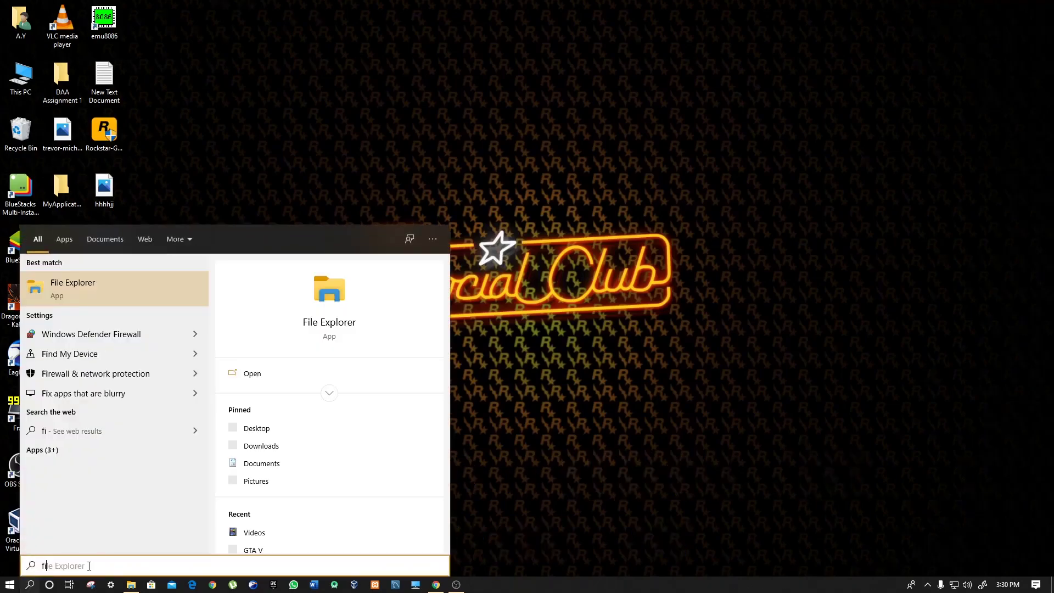
{"action": "left_click", "coordinate": [31, 277]}
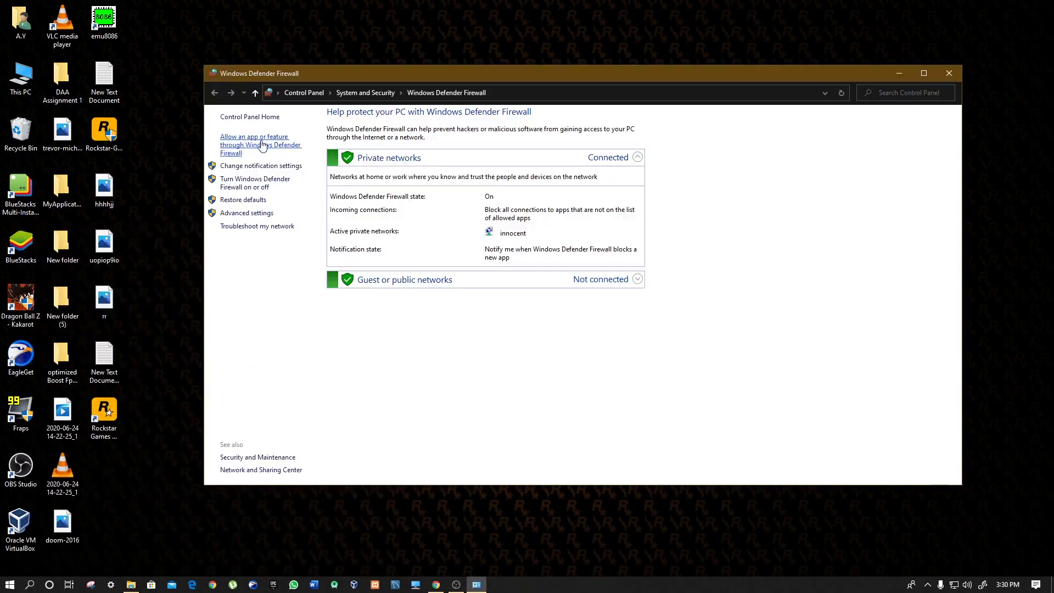
{"action": "left_click", "coordinate": [235, 144]}
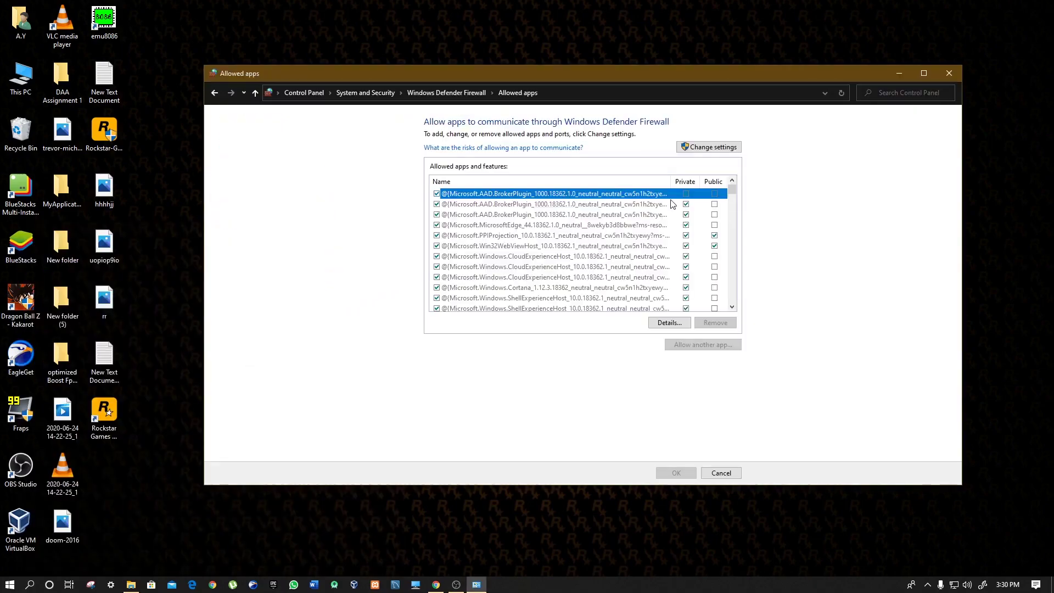
{"action": "left_click", "coordinate": [693, 149]}
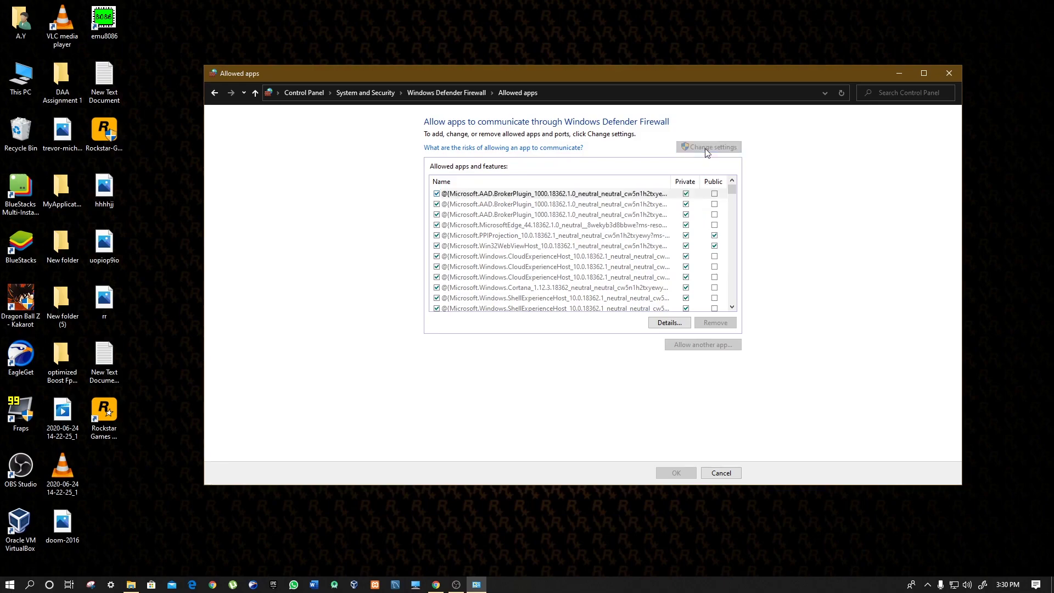
Try to add the Rockstar Games Launcher from the desktop to the firewall's allowed apps
{"action": "scroll", "coordinate": [670, 305], "scroll_direction": "down", "scroll_amount": 4}
{"action": "left_click", "coordinate": [694, 345]}
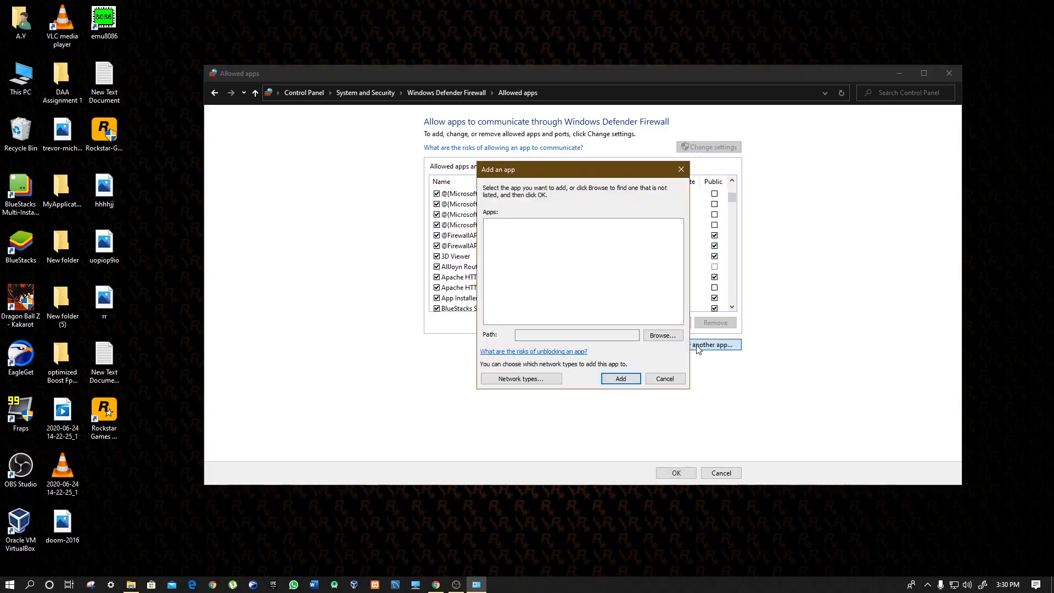
{"action": "left_click", "coordinate": [662, 335]}
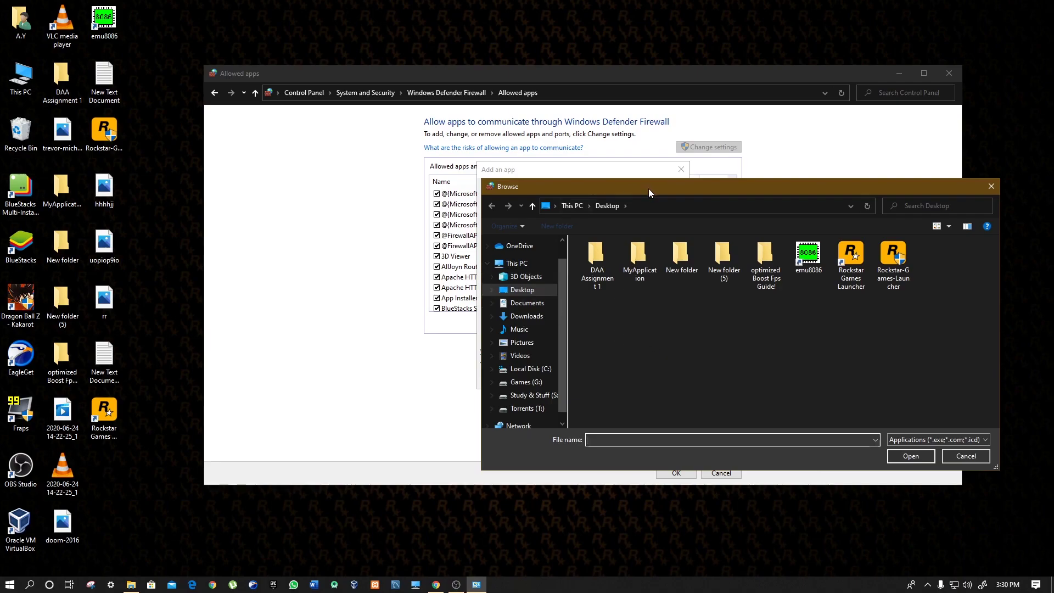
{"action": "left_click_drag", "start_coordinate": [648, 188], "coordinate": [490, 152]}
{"action": "left_click", "coordinate": [738, 236]}
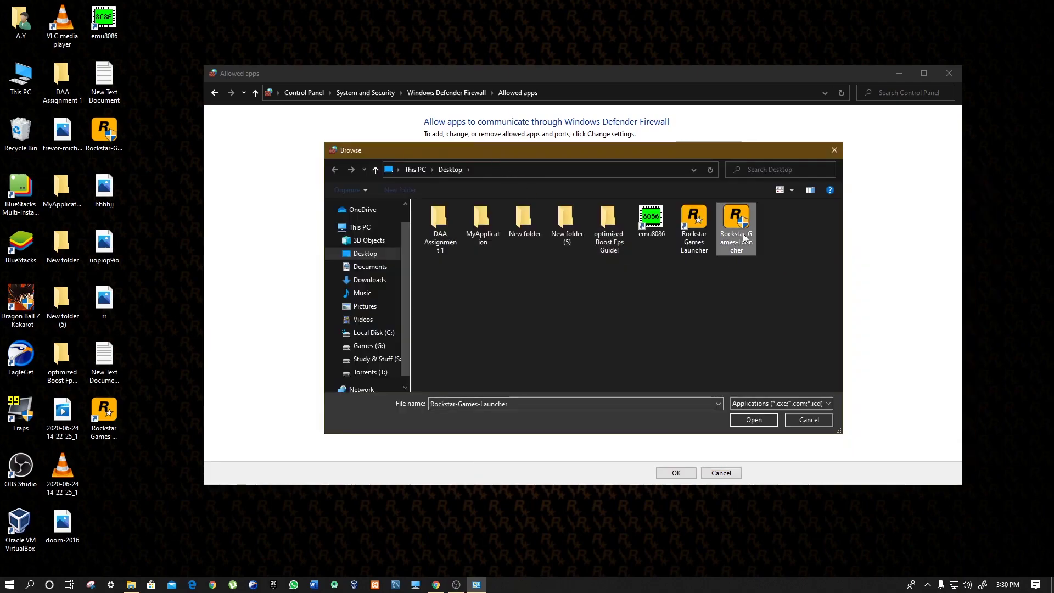
{"action": "left_click", "coordinate": [694, 230]}
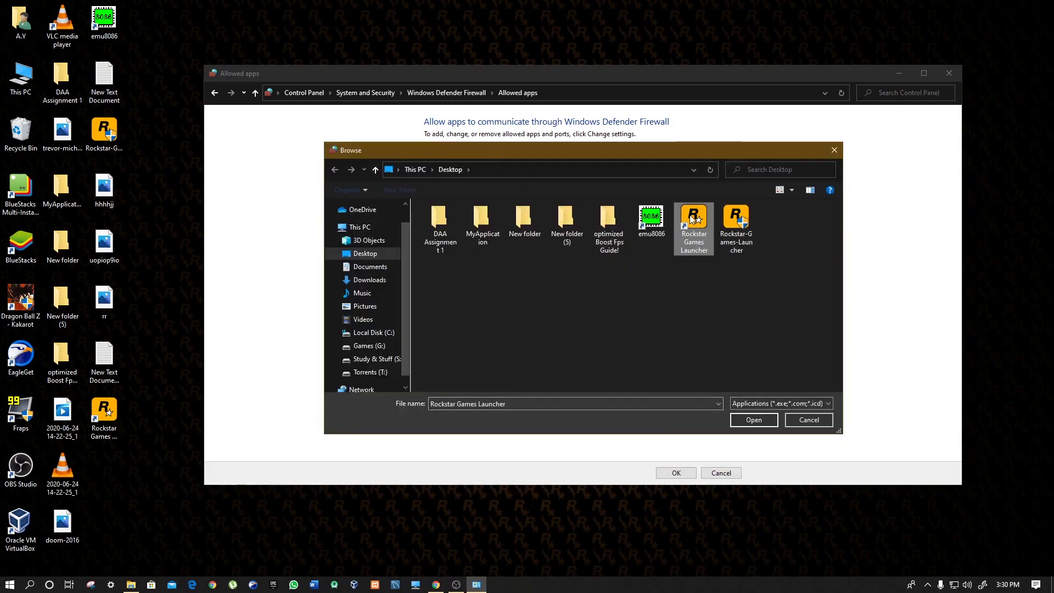
{"action": "double_click", "coordinate": [694, 233]}
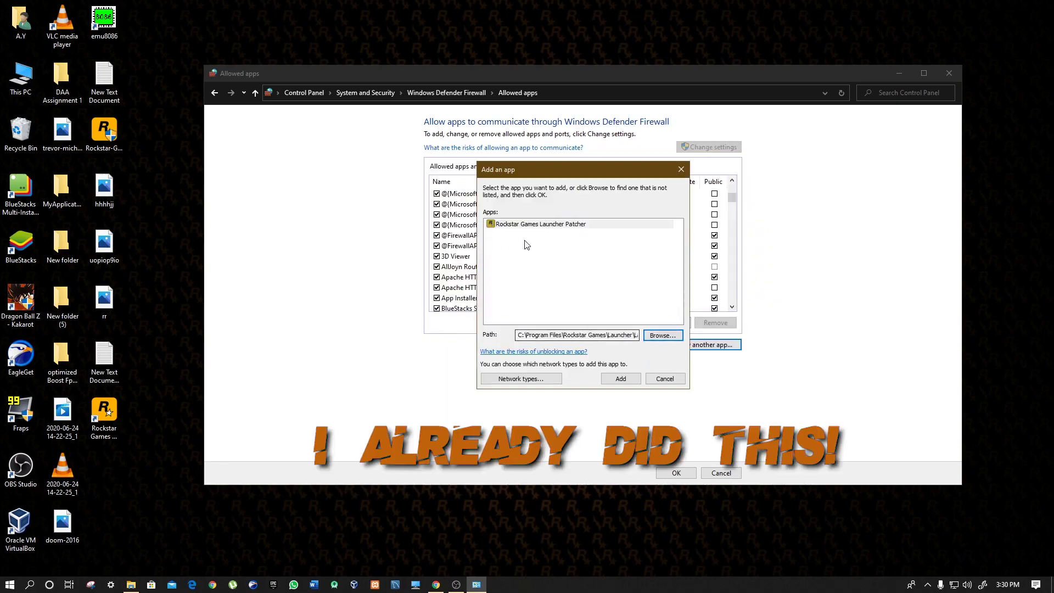
{"action": "left_click", "coordinate": [626, 382]}
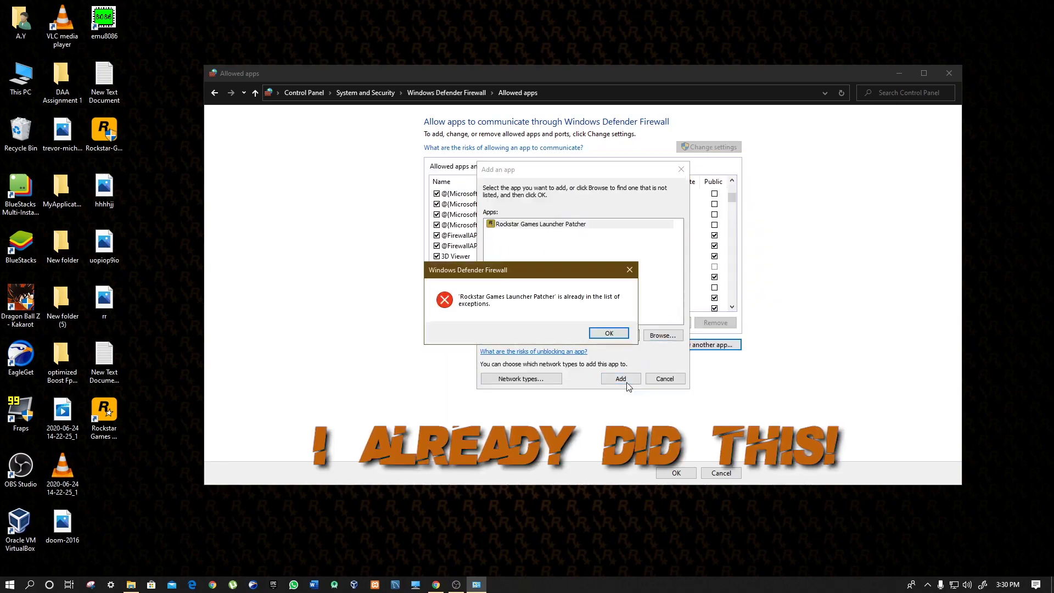
{"action": "left_click", "coordinate": [609, 335]}
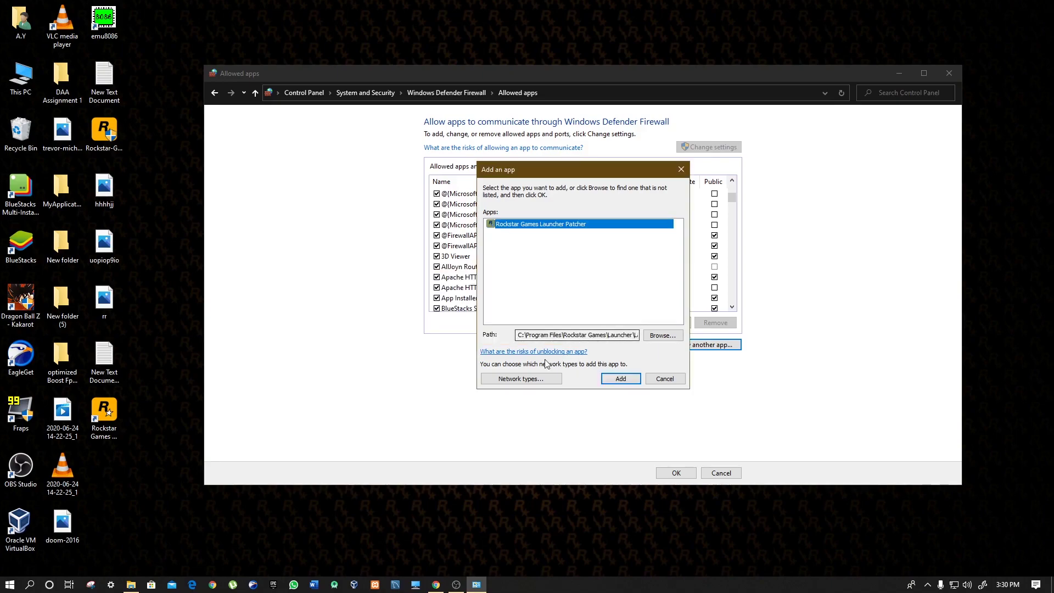
{"action": "left_click", "coordinate": [664, 380]}
Allow Rockstar Games Launcher Patcher through the firewall, apply the change and close the firewall window
{"action": "scroll", "coordinate": [481, 293], "scroll_direction": "down", "scroll_amount": 20}
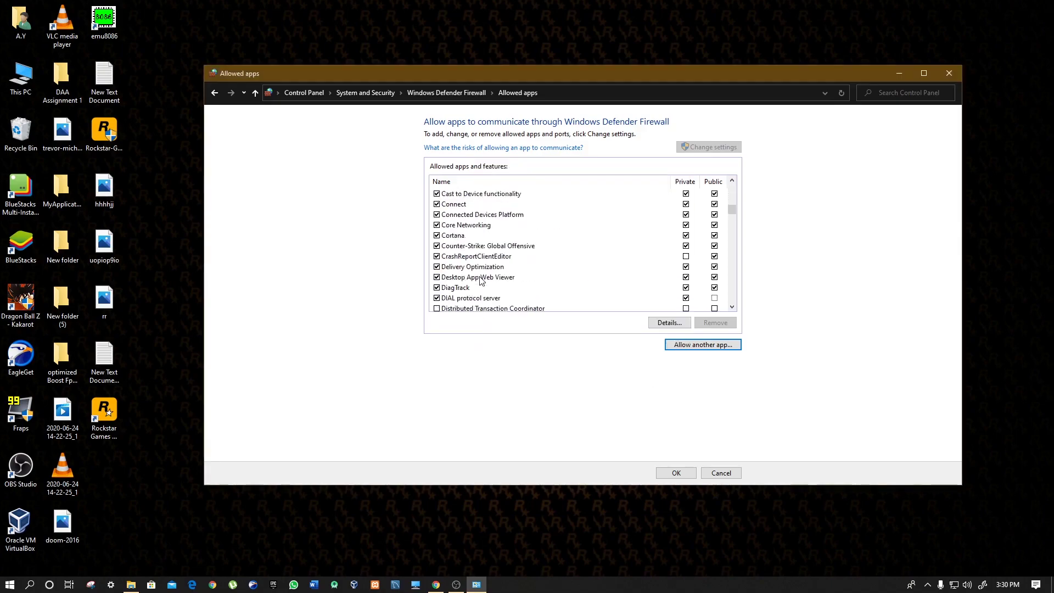
{"action": "scroll", "coordinate": [480, 293], "scroll_direction": "down", "scroll_amount": 15}
{"action": "scroll", "coordinate": [477, 297], "scroll_direction": "up", "scroll_amount": 4}
{"action": "scroll", "coordinate": [439, 270], "scroll_direction": "up", "scroll_amount": 7}
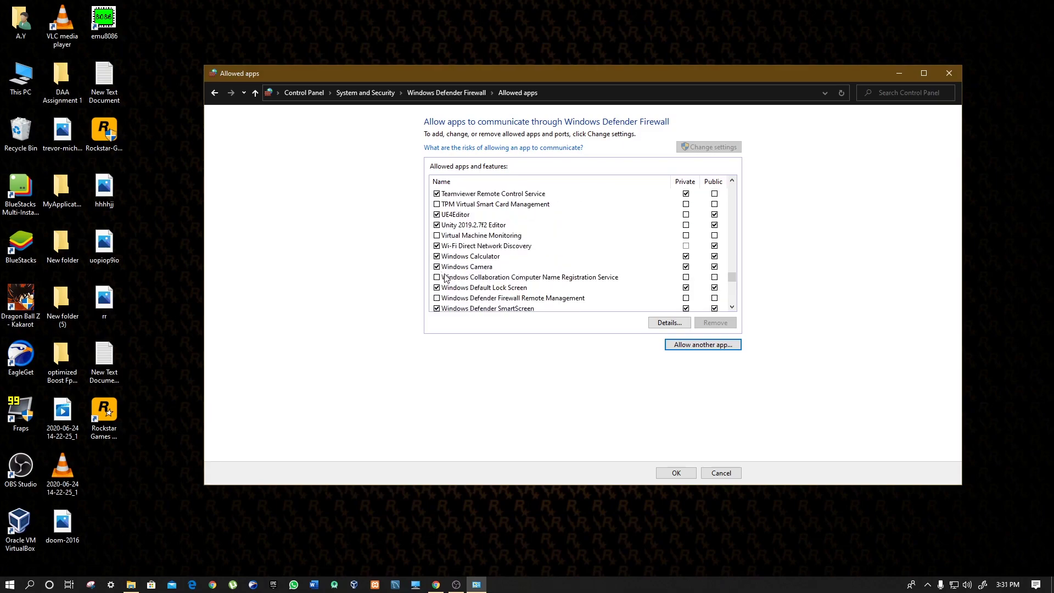
{"action": "scroll", "coordinate": [448, 271], "scroll_direction": "up", "scroll_amount": 5}
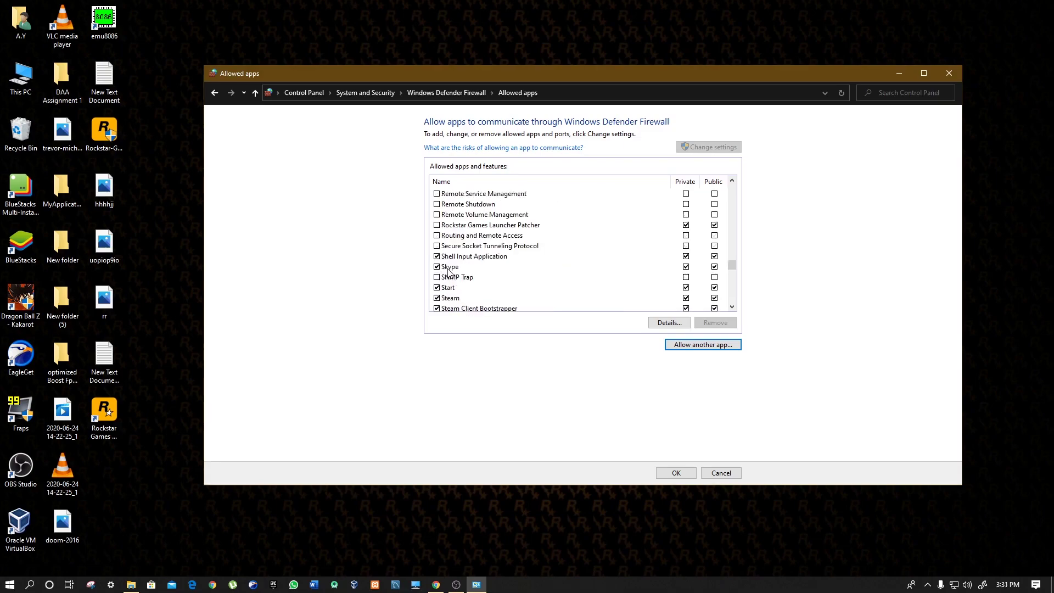
{"action": "left_click", "coordinate": [451, 227]}
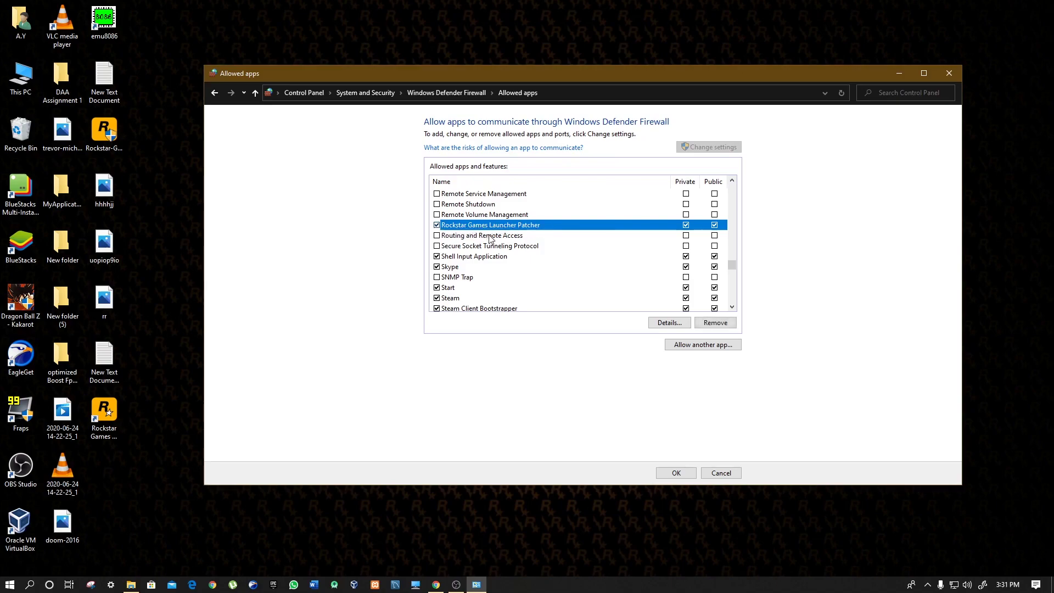
{"action": "scroll", "coordinate": [485, 257], "scroll_direction": "up", "scroll_amount": 4}
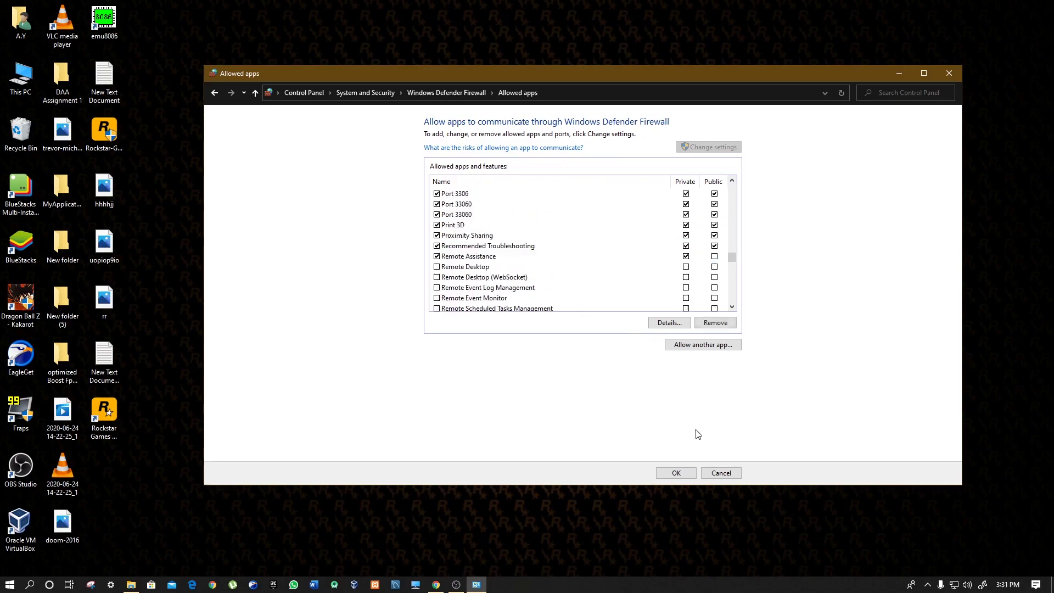
{"action": "left_click", "coordinate": [687, 477]}
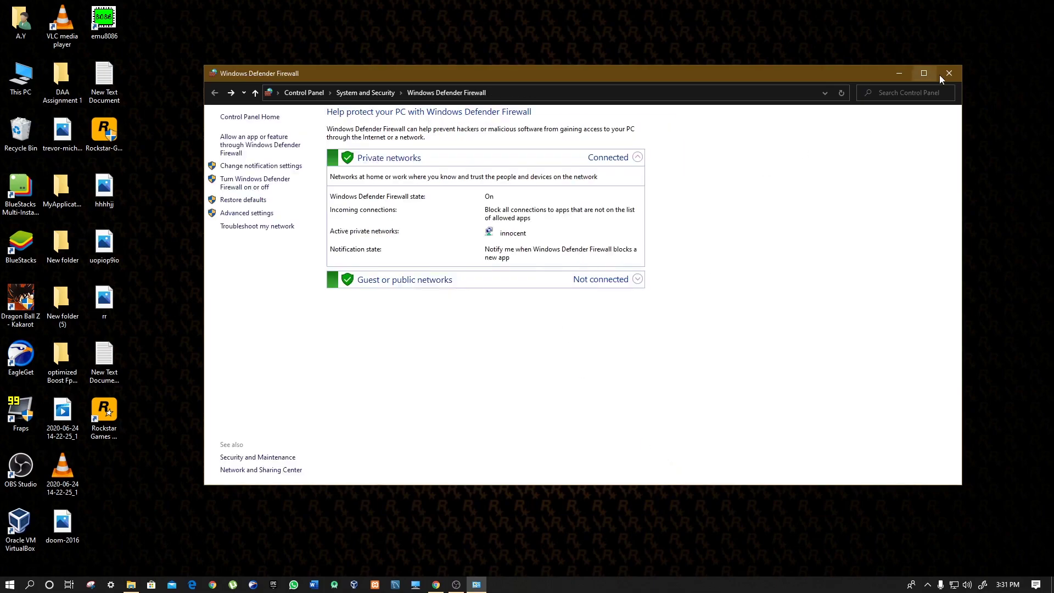
{"action": "left_click", "coordinate": [938, 75]}
Refresh the desktop and launch the Rockstar Games Launcher from its desktop shortcut
{"action": "right_click", "coordinate": [541, 192]}
{"action": "right_click", "coordinate": [570, 227]}
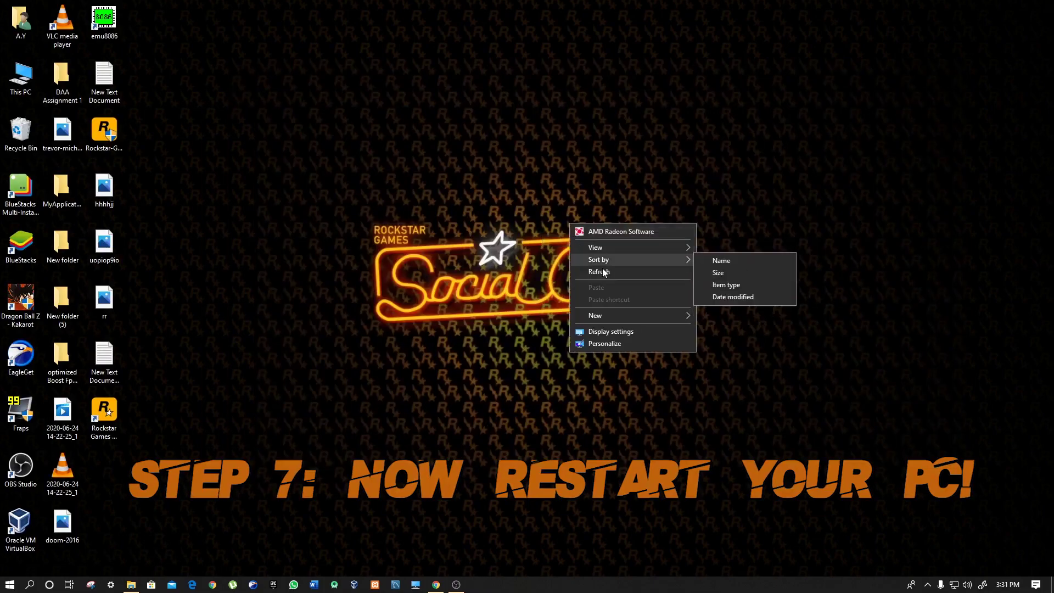
{"action": "right_click", "coordinate": [557, 220]}
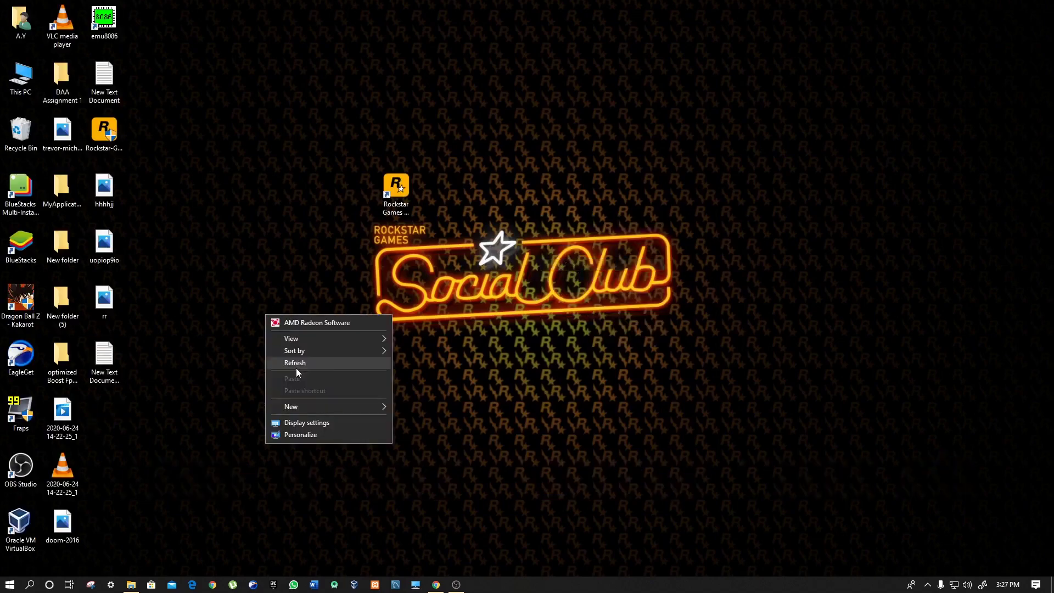
{"action": "double_click", "coordinate": [395, 189]}
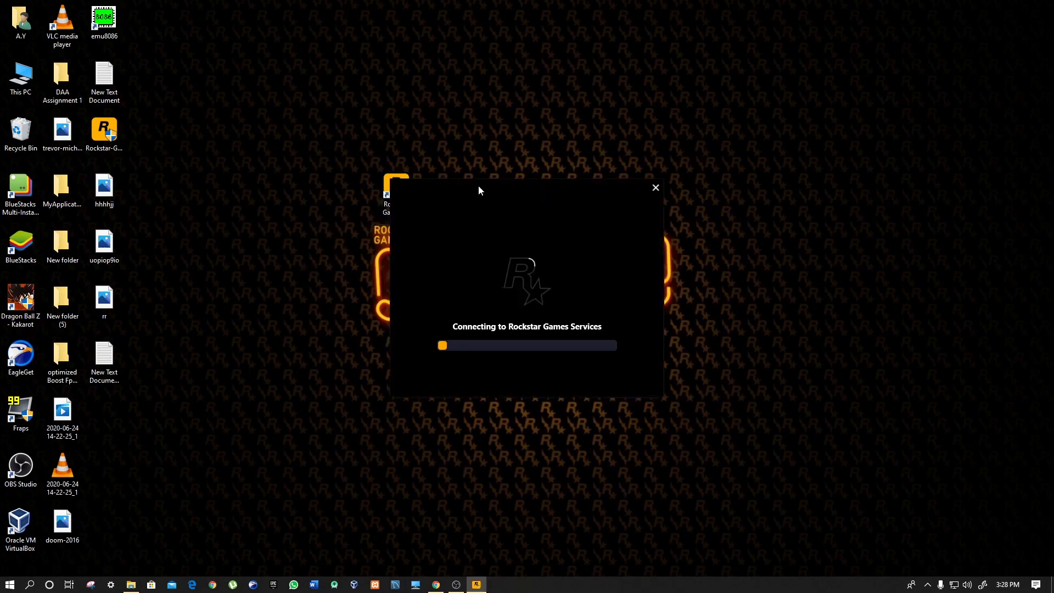
{"action": "right_click", "coordinate": [235, 229]}
{"action": "right_click", "coordinate": [255, 273]}
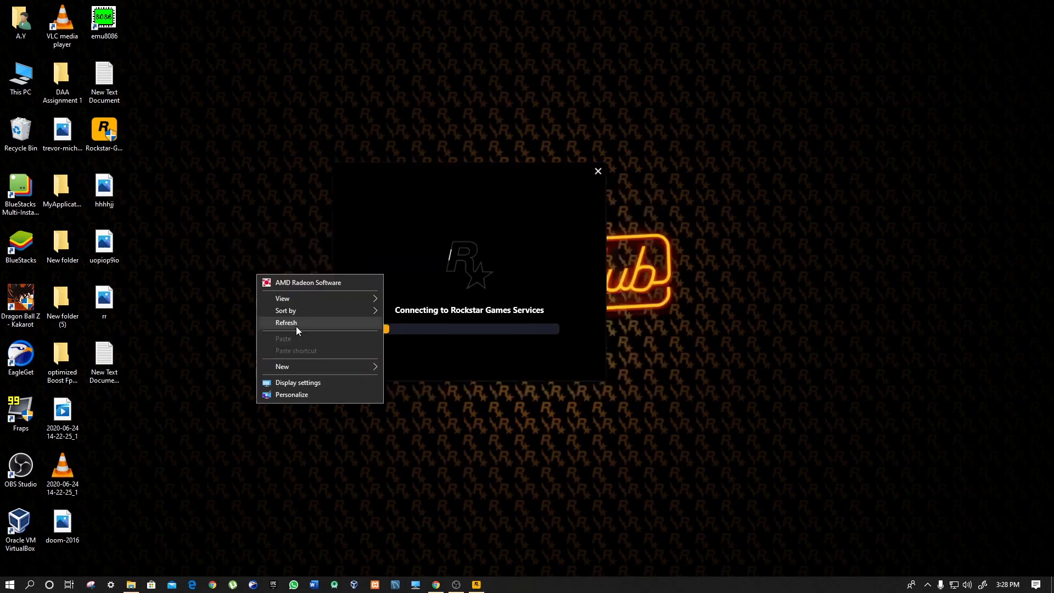
{"action": "right_click", "coordinate": [275, 304]}
{"action": "left_click", "coordinate": [299, 352]}
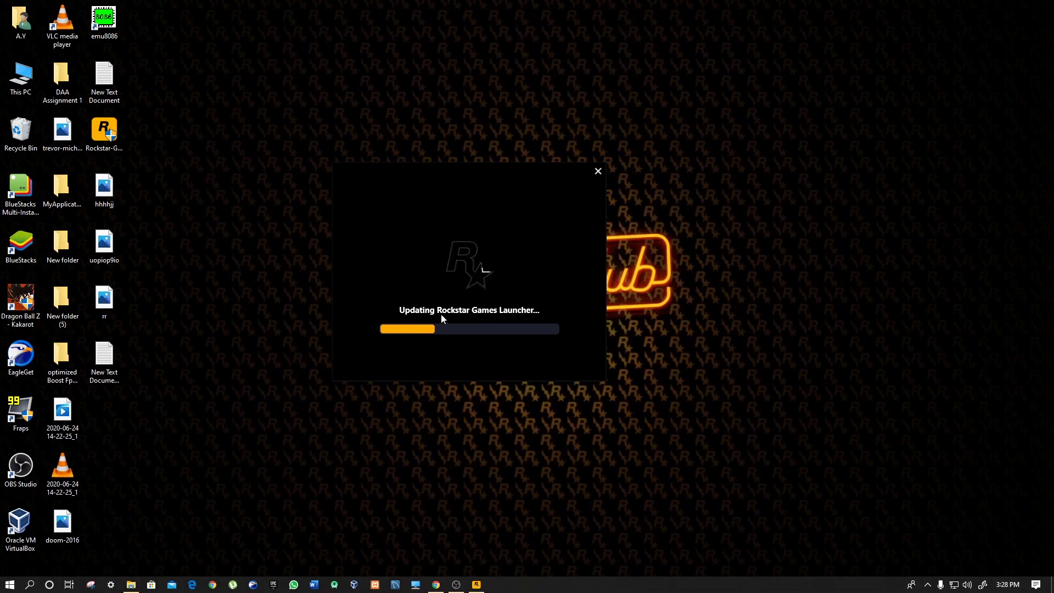
{"action": "right_click", "coordinate": [207, 311]}
{"action": "left_click", "coordinate": [259, 359]}
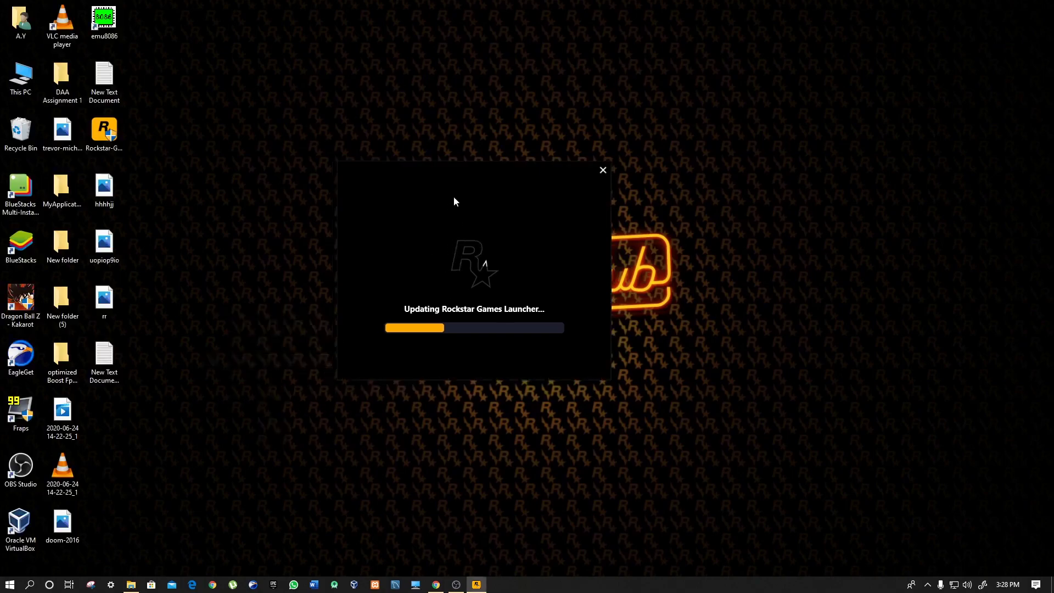
{"action": "right_click", "coordinate": [709, 242]}
{"action": "left_click", "coordinate": [738, 290]}
{"action": "right_click", "coordinate": [718, 275]}
{"action": "left_click", "coordinate": [763, 324]}
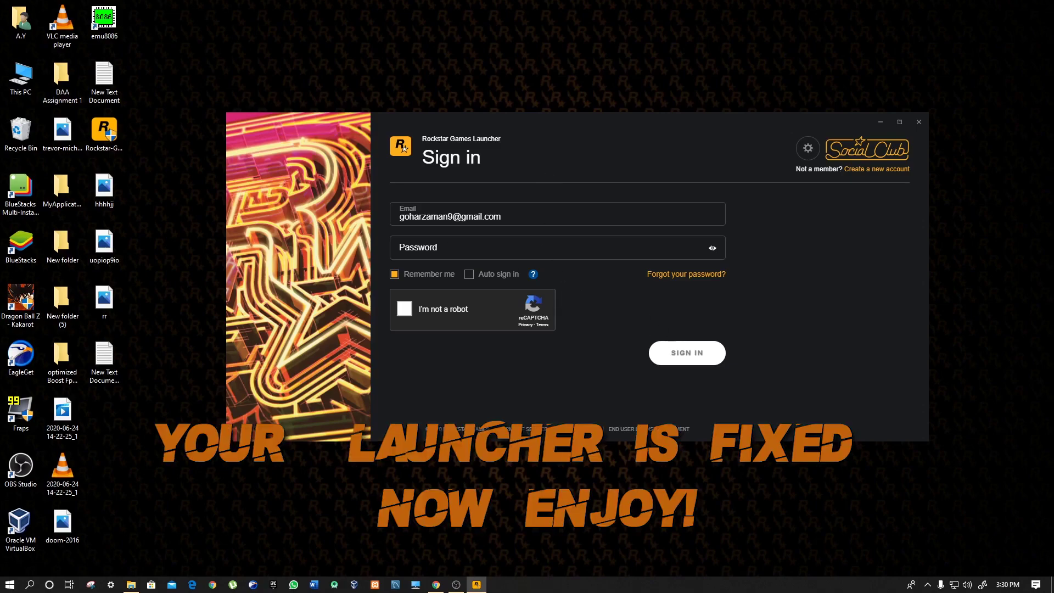
Close the launcher's sign-in window, refresh the desktop and open the Rockstar Games Launcher again from its shortcut
{"action": "left_click", "coordinate": [918, 121]}
{"action": "right_click", "coordinate": [499, 233]}
{"action": "left_click", "coordinate": [535, 280]}
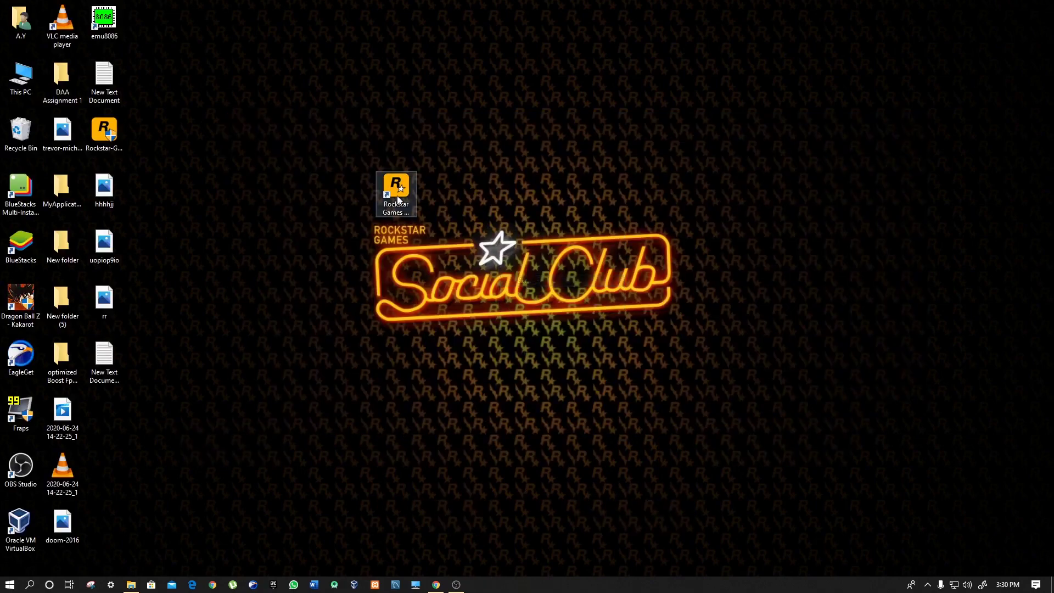
{"action": "double_click", "coordinate": [397, 195]}
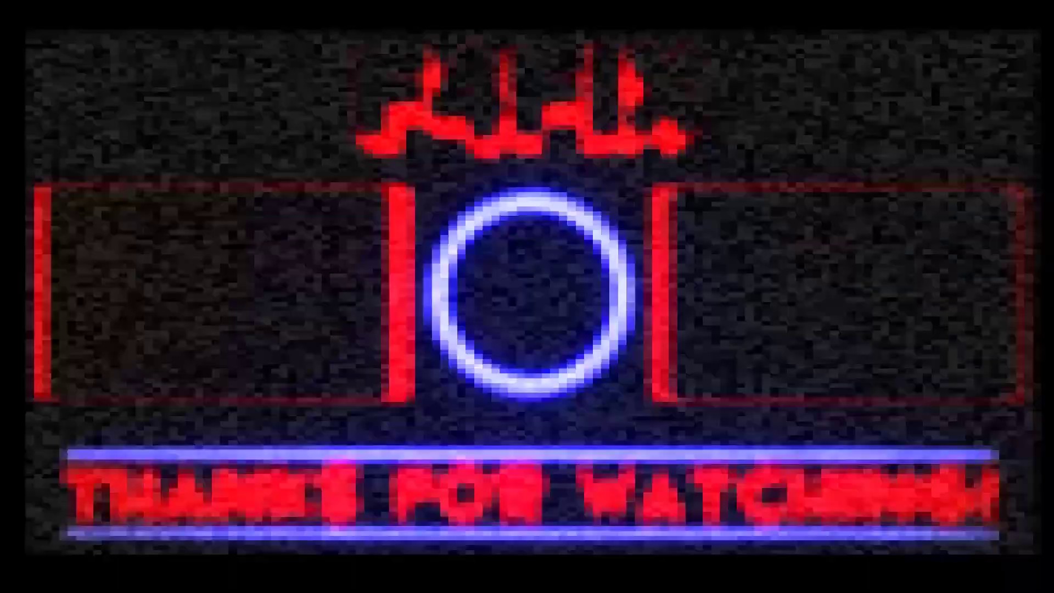